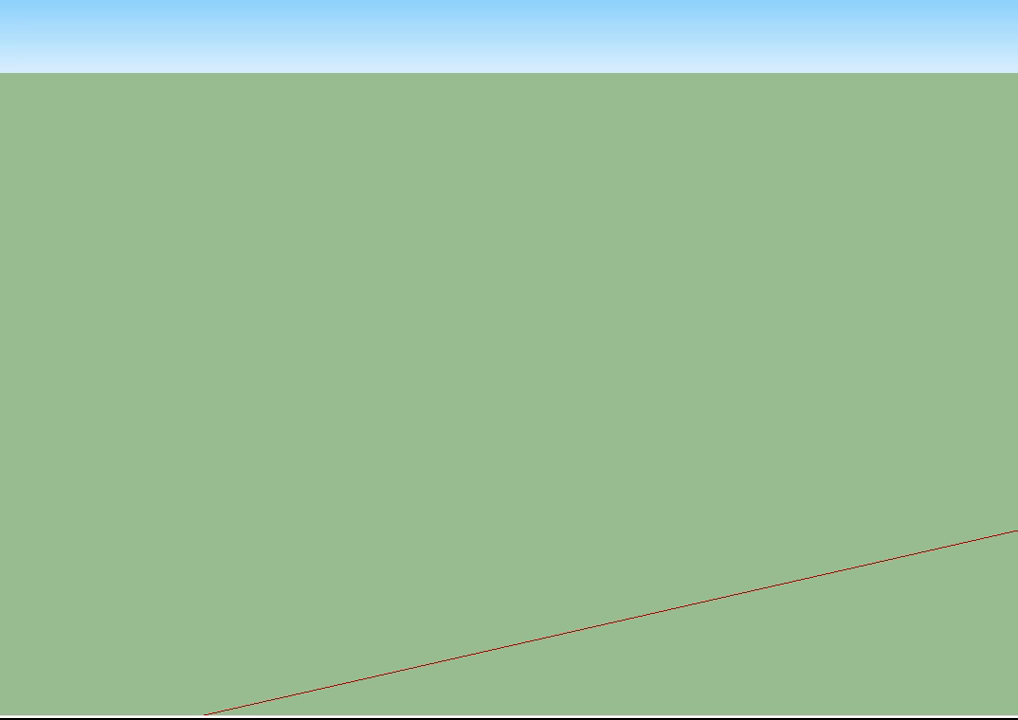
- Draw a rectangle on the ground and extrude it upward into a tall box
click(363, 224)
click(277, 390)
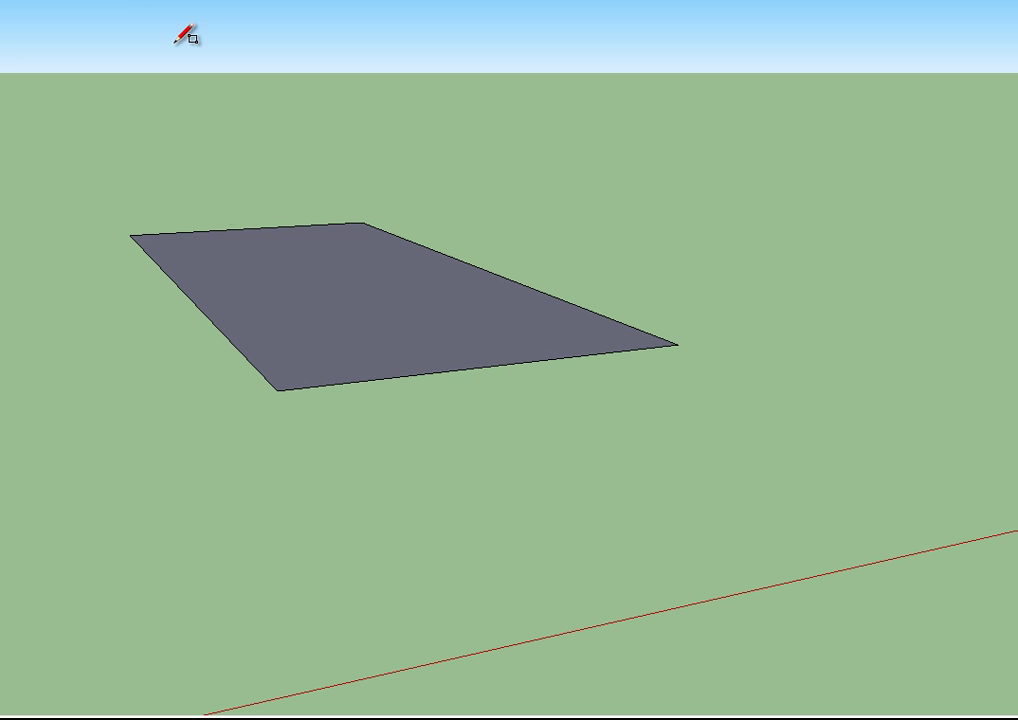
click(308, 267)
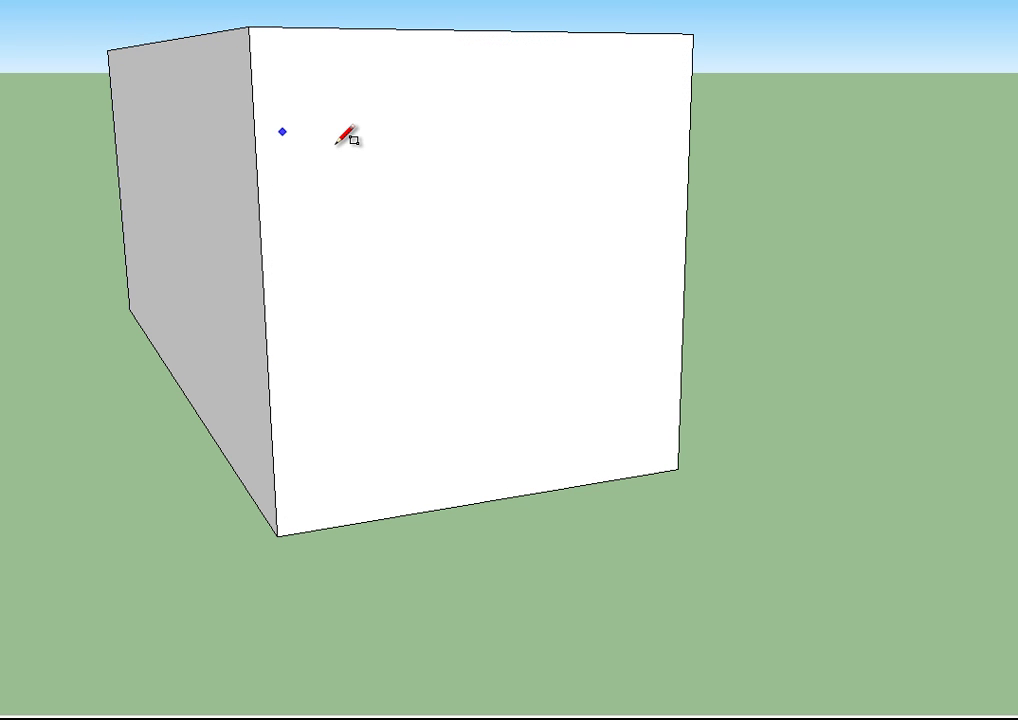
- Draw a rectangle on the upper part of the box's front face and pull it outward into a protruding block
click(328, 98)
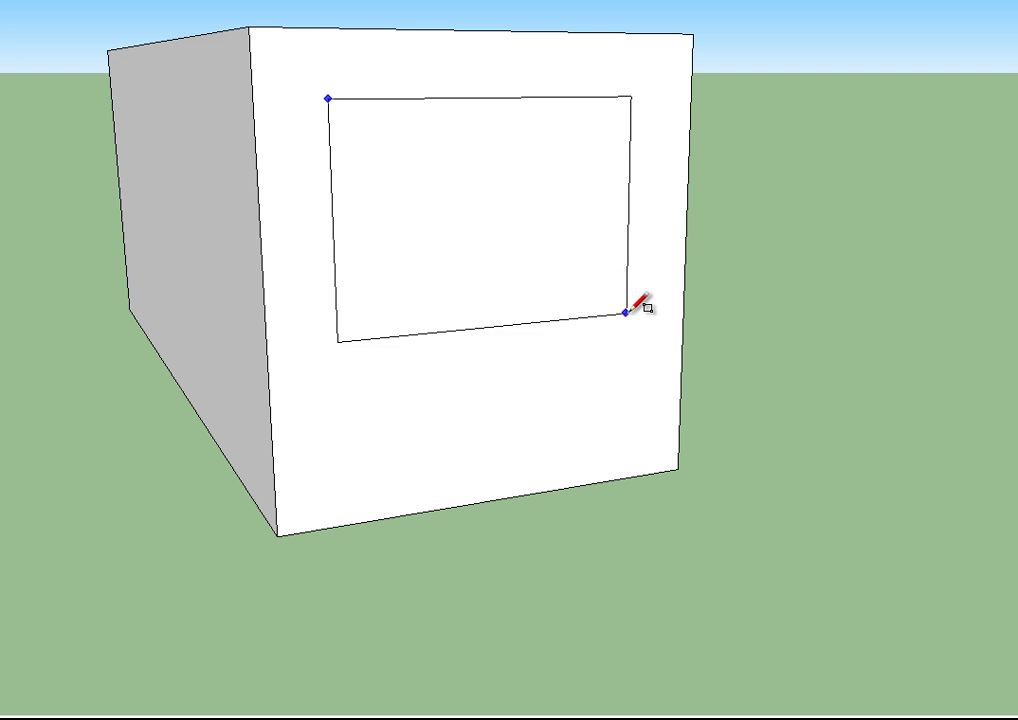
click(620, 281)
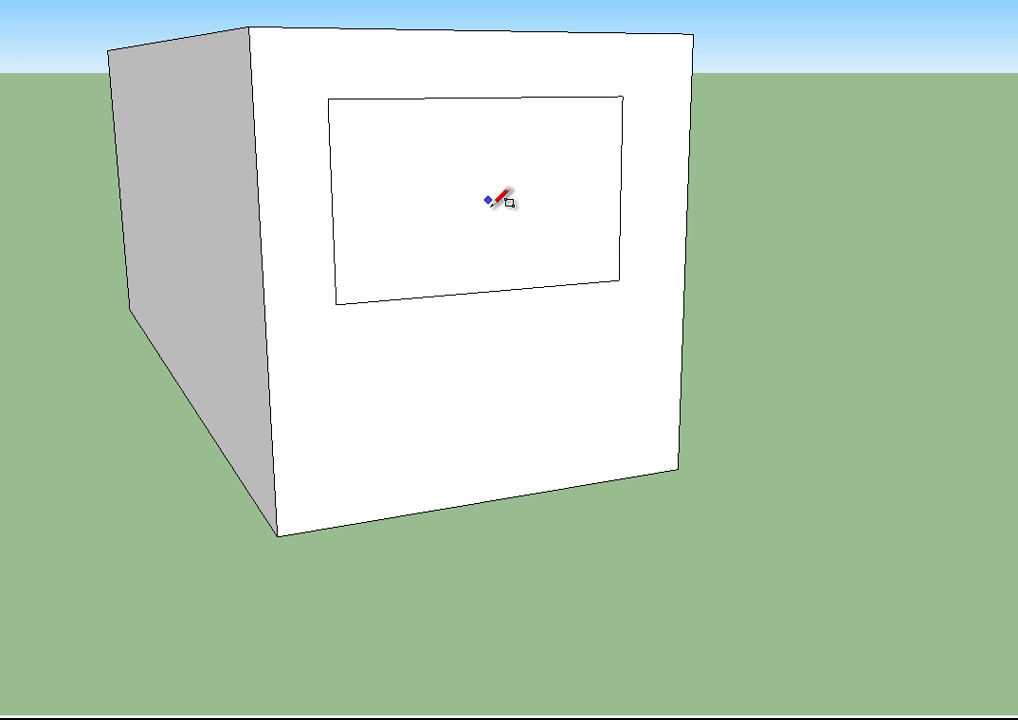
key(p)
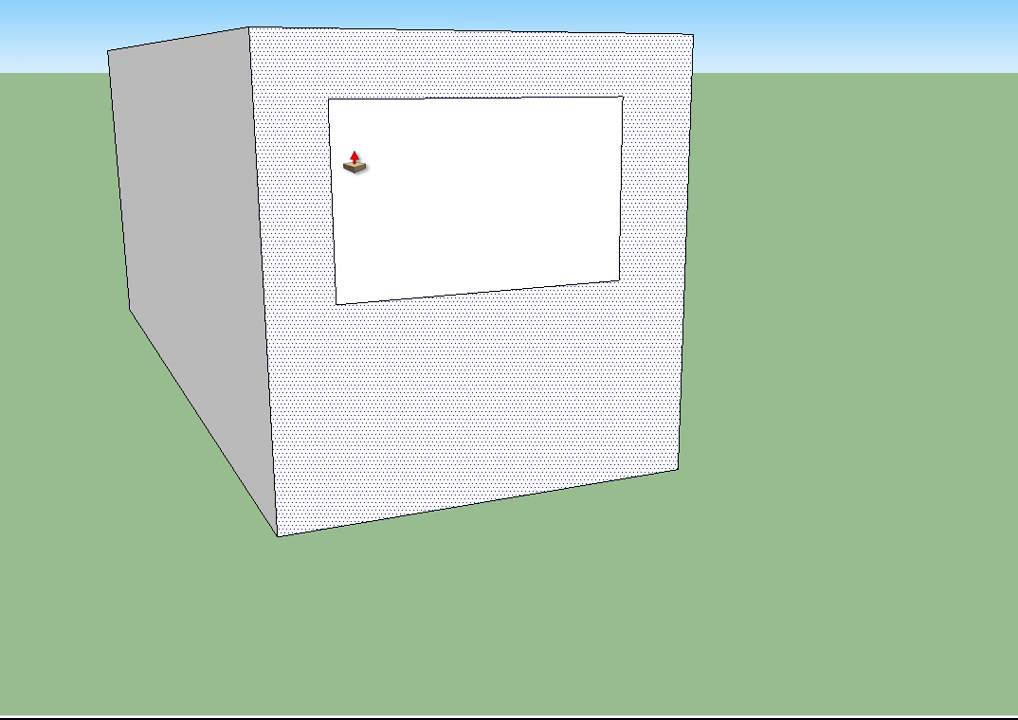
click(432, 200)
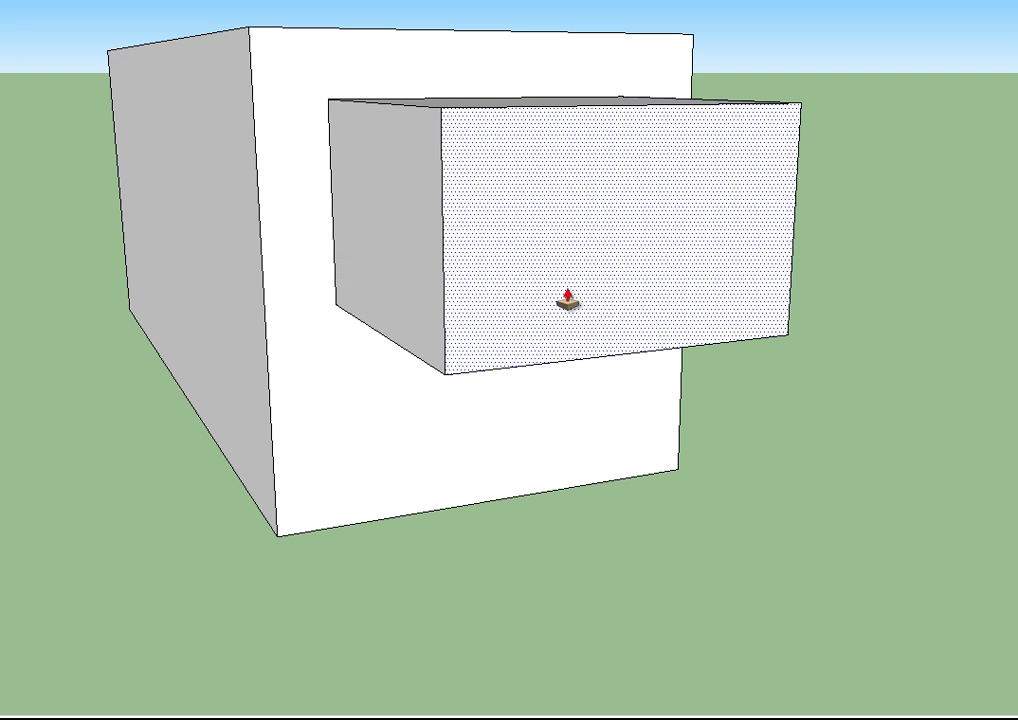
click(566, 298)
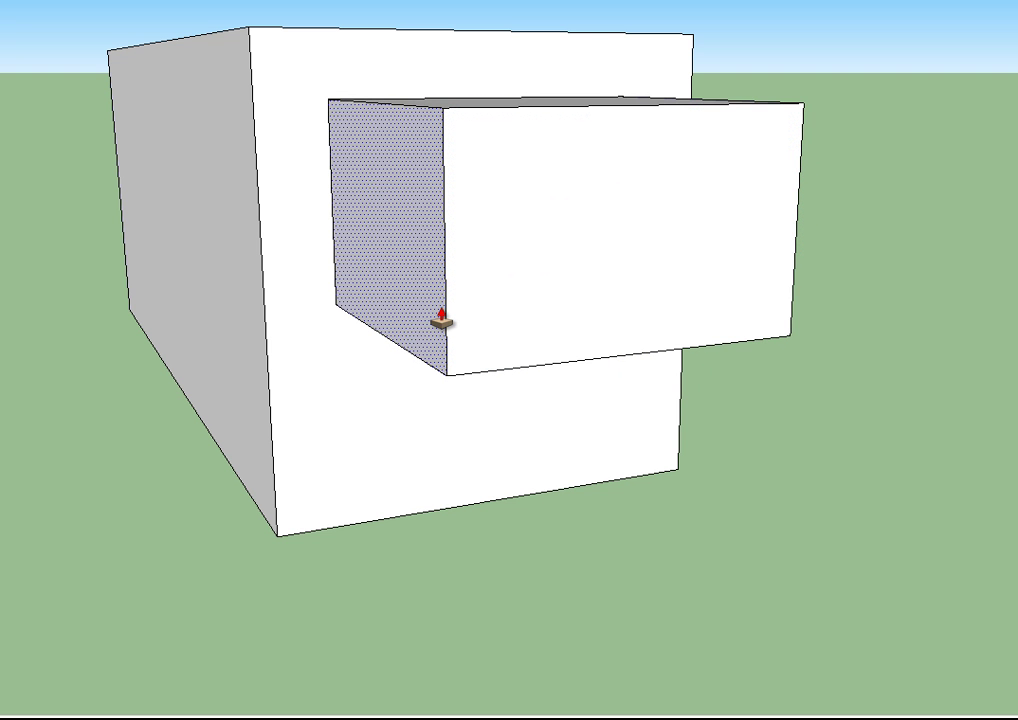
- Adjust the protruding block's depth by pulling its front face slightly further out
mouse_move(450, 302)
middle_down()
mouse_move(373, 303)
mouse_move(493, 289)
mouse_move(561, 298)
mouse_move(475, 295)
middle_up()
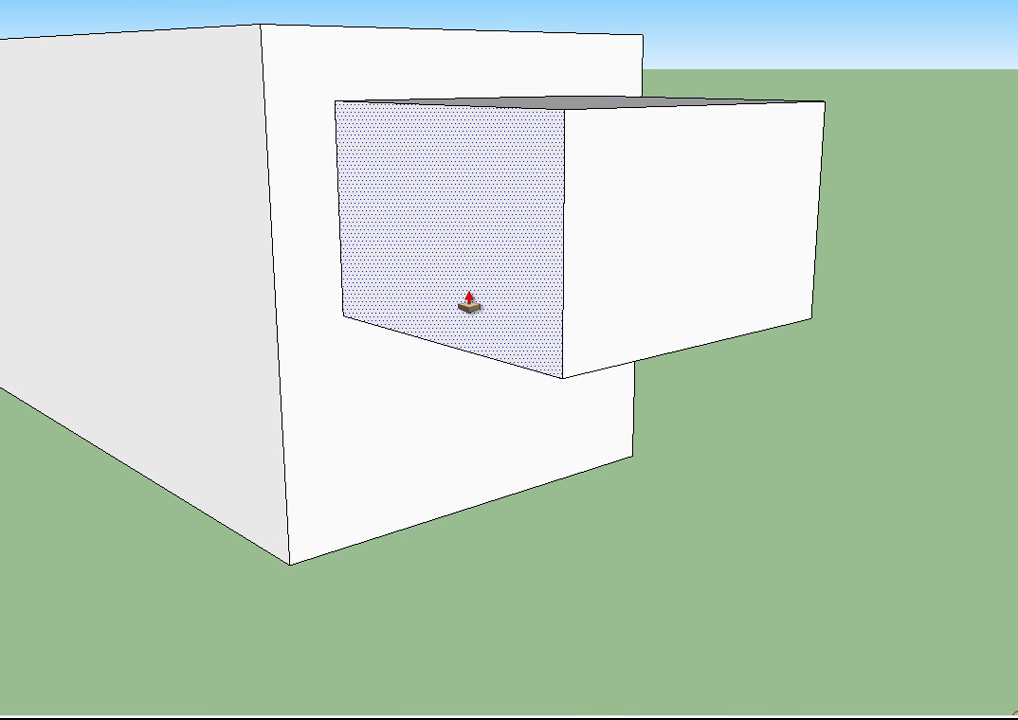
click(629, 229)
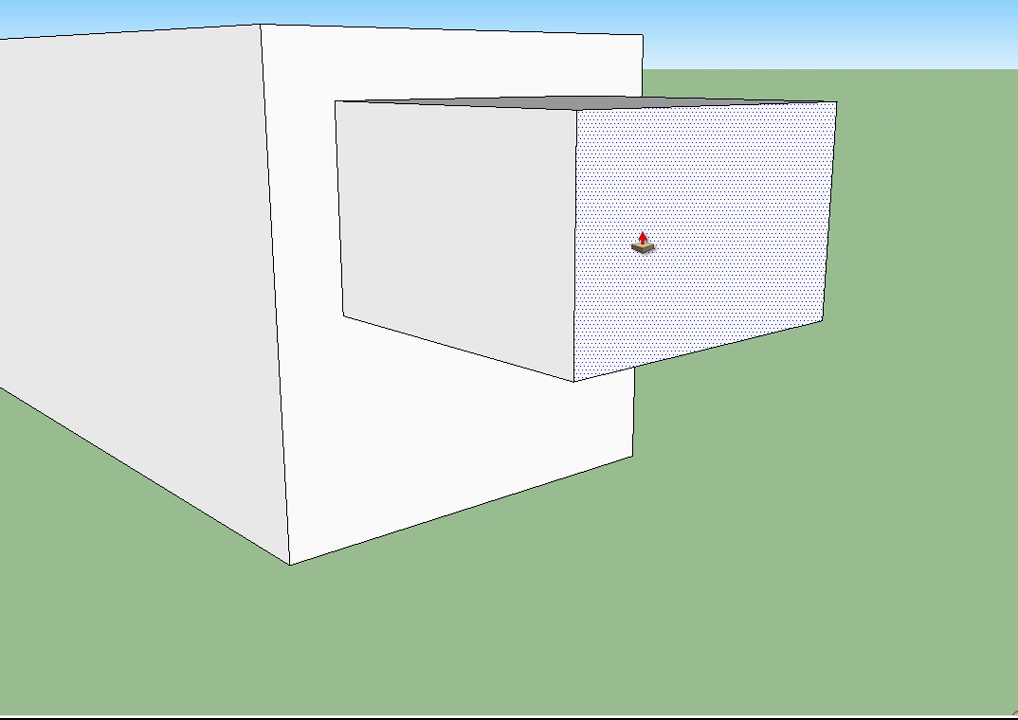
click(610, 165)
- Lower the protruding block's top face with Push/Pull and pull the wall section above it partway outward to form a stepped shape
mouse_move(654, 100)
middle_down()
mouse_move(588, 273)
mouse_move(597, 259)
mouse_move(614, 268)
mouse_move(607, 282)
mouse_move(617, 258)
middle_up()
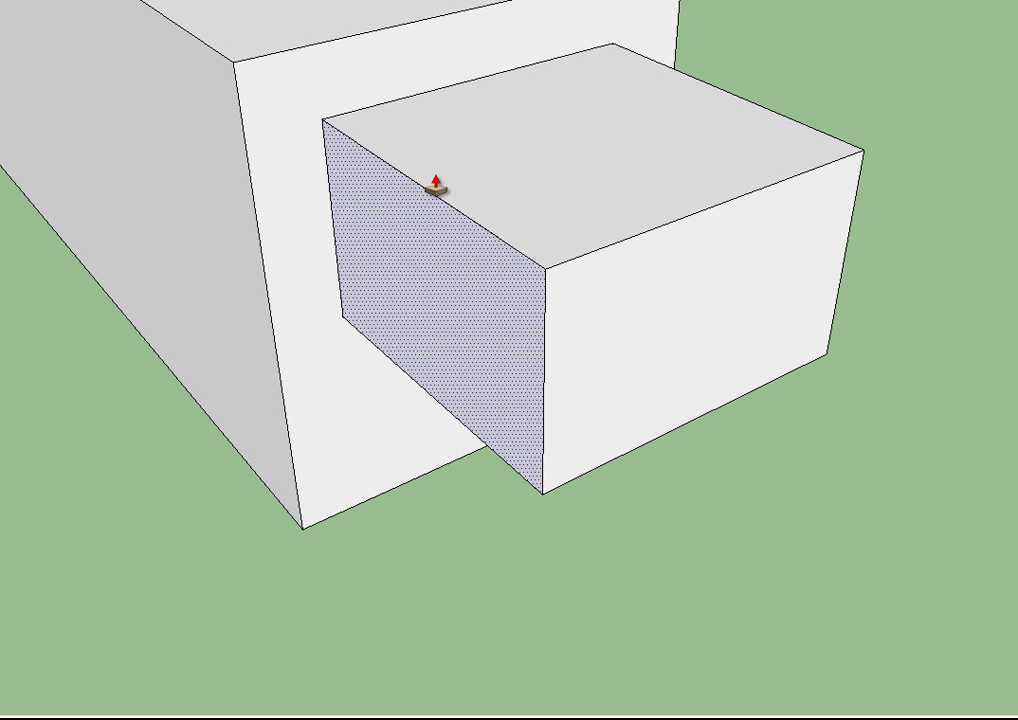
click(520, 164)
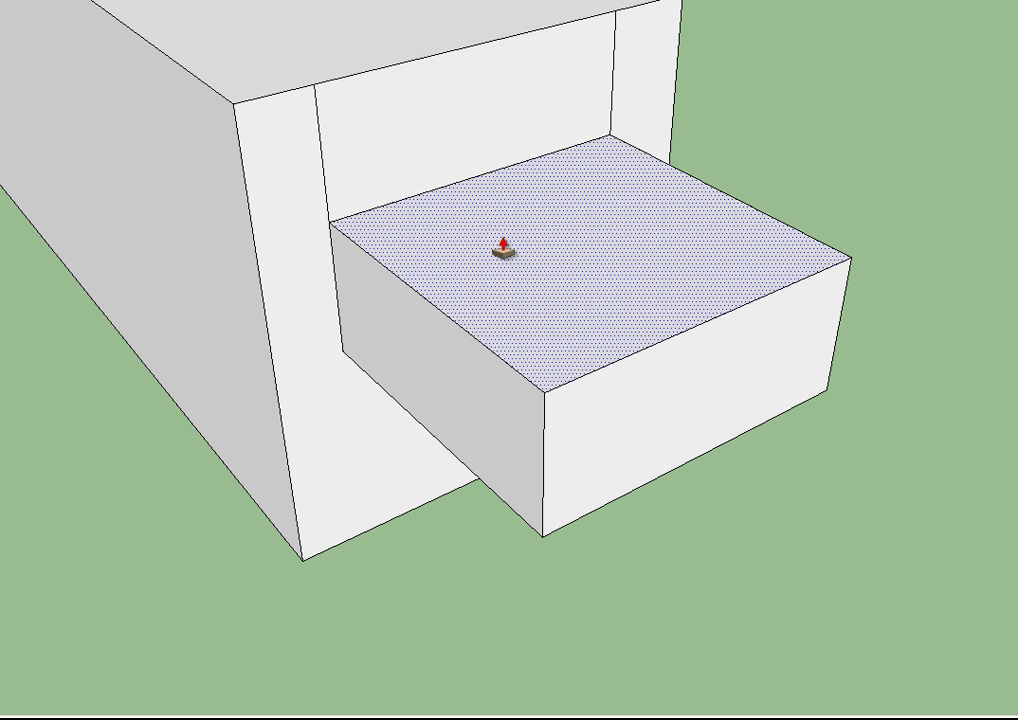
click(502, 191)
click(466, 102)
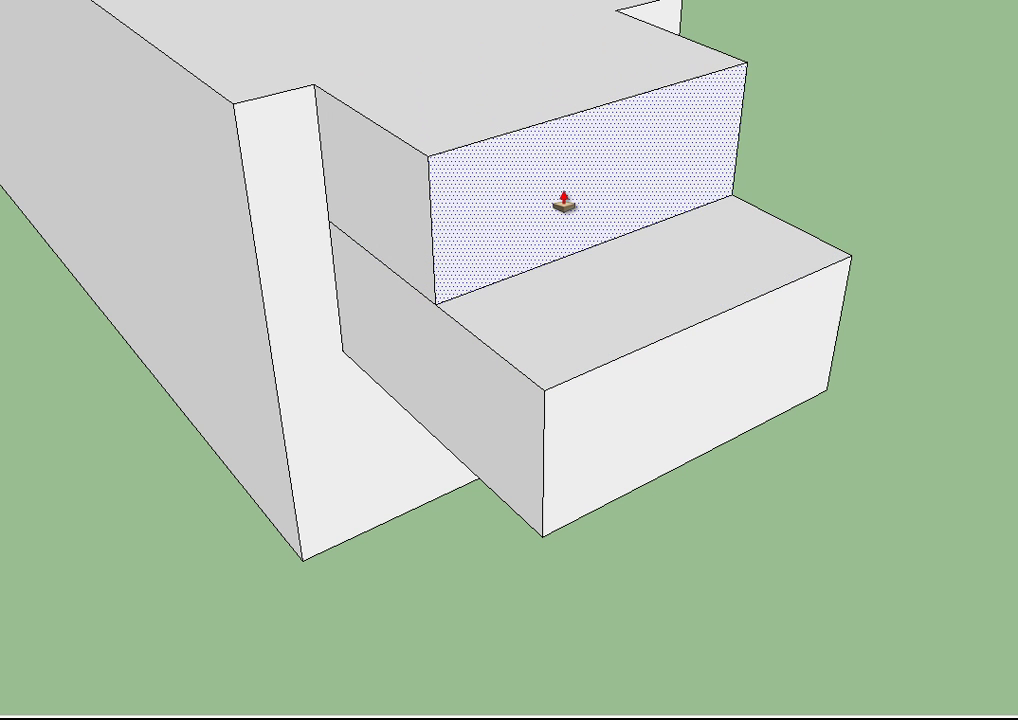
- Extend the upper block sideways with Push/Pull so that it overhangs the main box's side wall
click(552, 207)
click(386, 188)
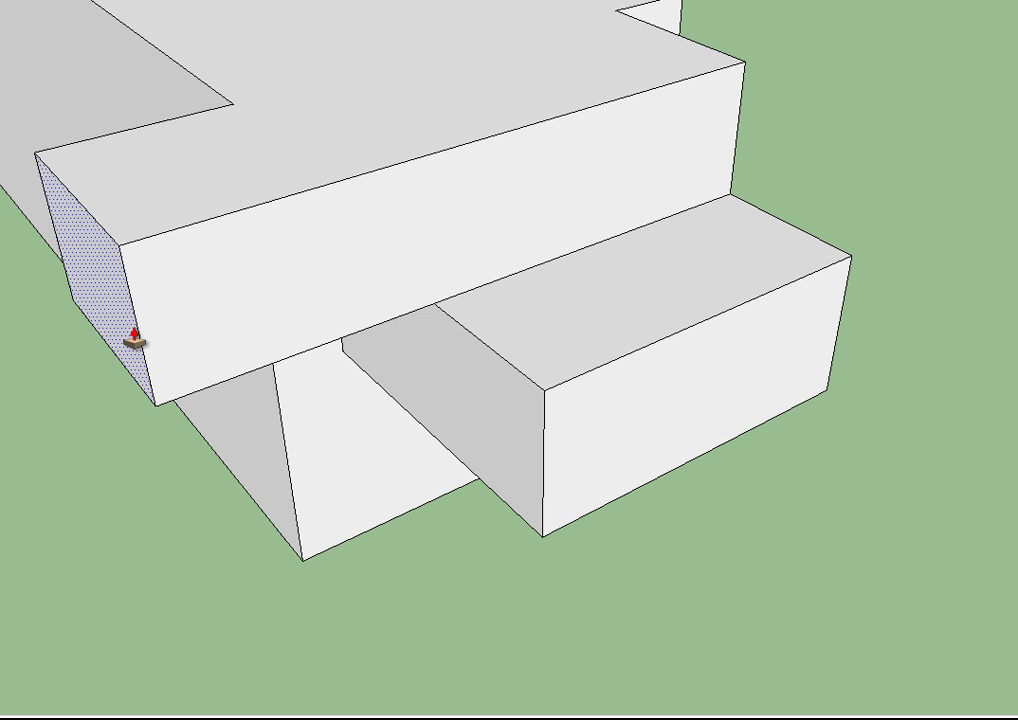
click(137, 340)
- Draw a small circle on the upper block's front face and extrude it outward into a long cylinder past the lower block
mouse_move(335, 330)
middle_down()
mouse_move(175, 414)
mouse_move(448, 159)
mouse_move(868, 155)
mouse_move(588, 362)
mouse_move(304, 423)
mouse_move(298, 359)
mouse_move(214, 150)
middle_up()
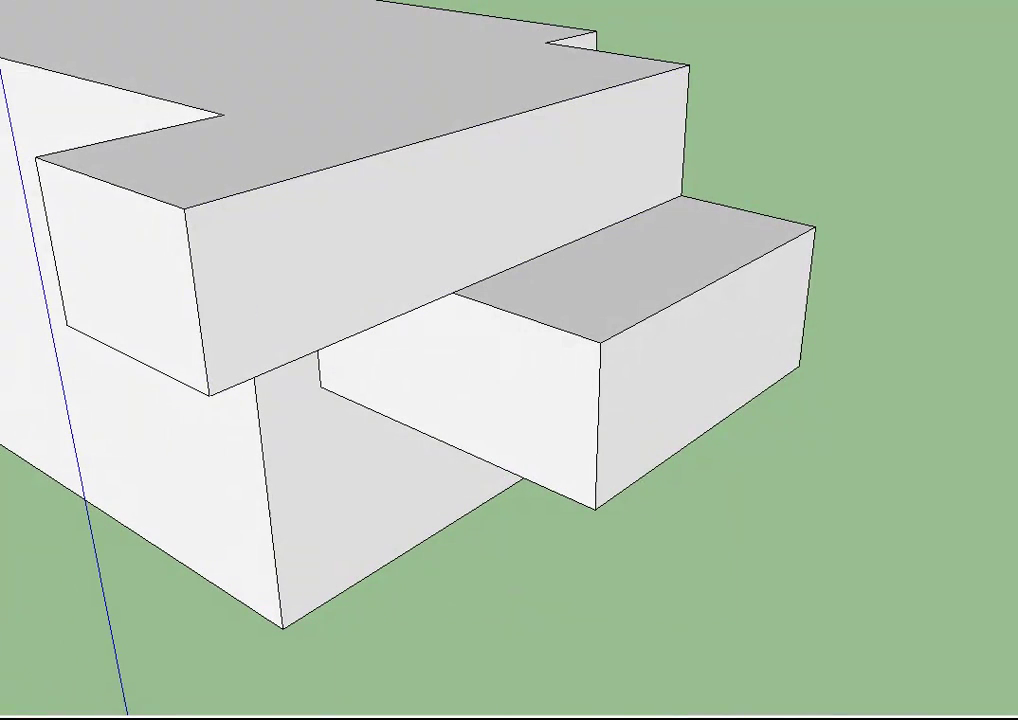
key(l)
click(493, 158)
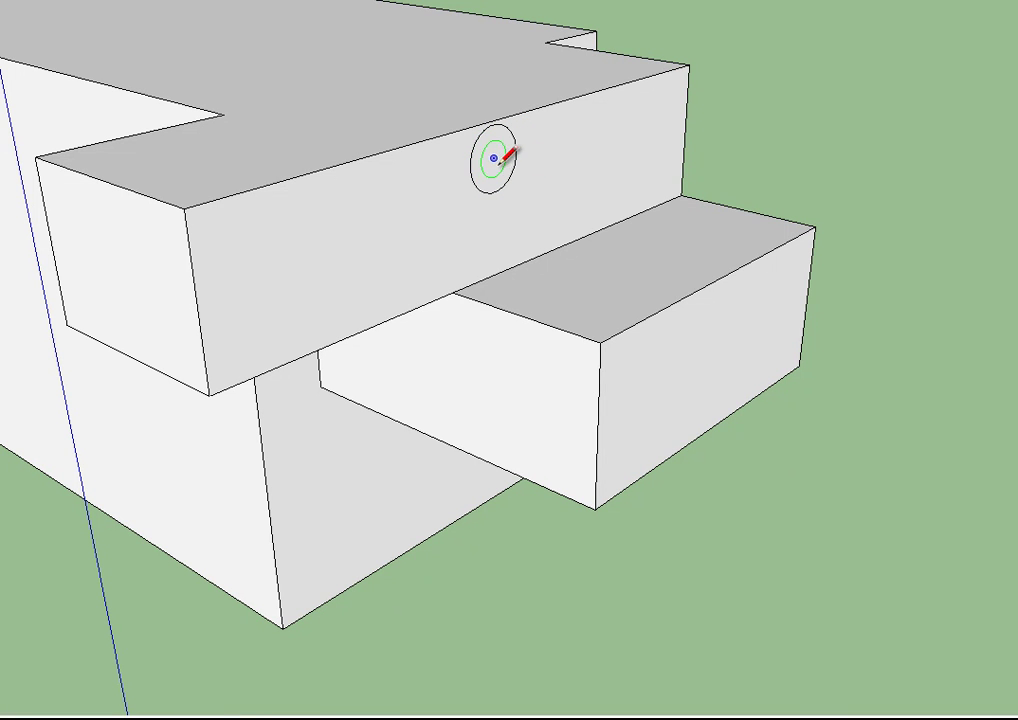
key(p)
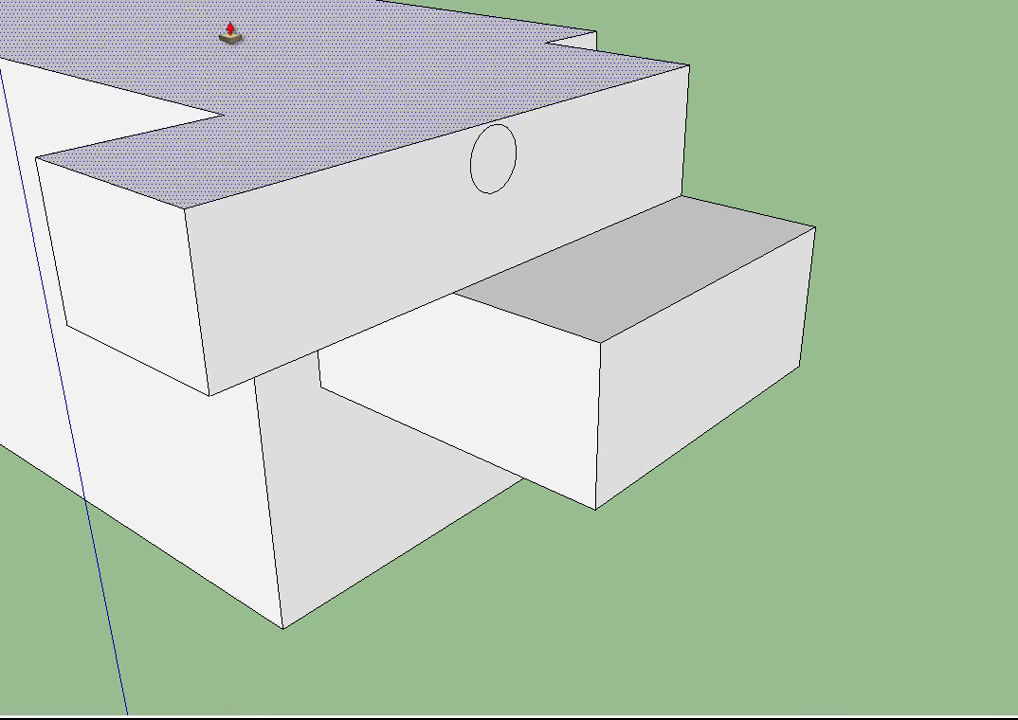
click(500, 164)
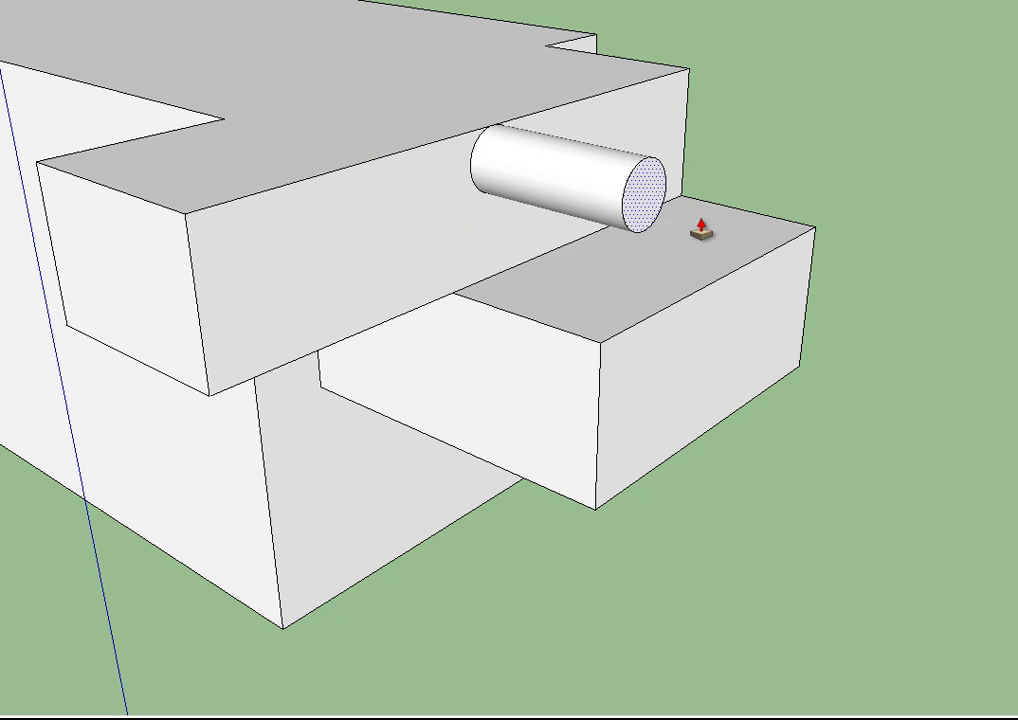
click(835, 255)
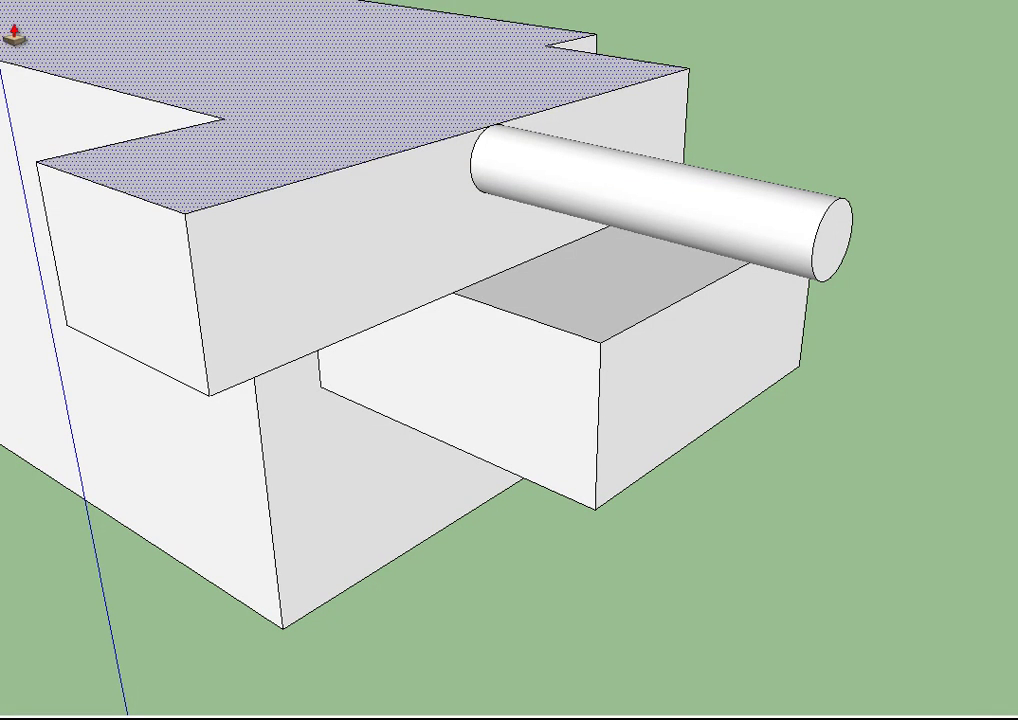
- Draw an arc across the upper corner of the overhanging block's front face and push the cut-off corner through to round the edge
click(243, 196)
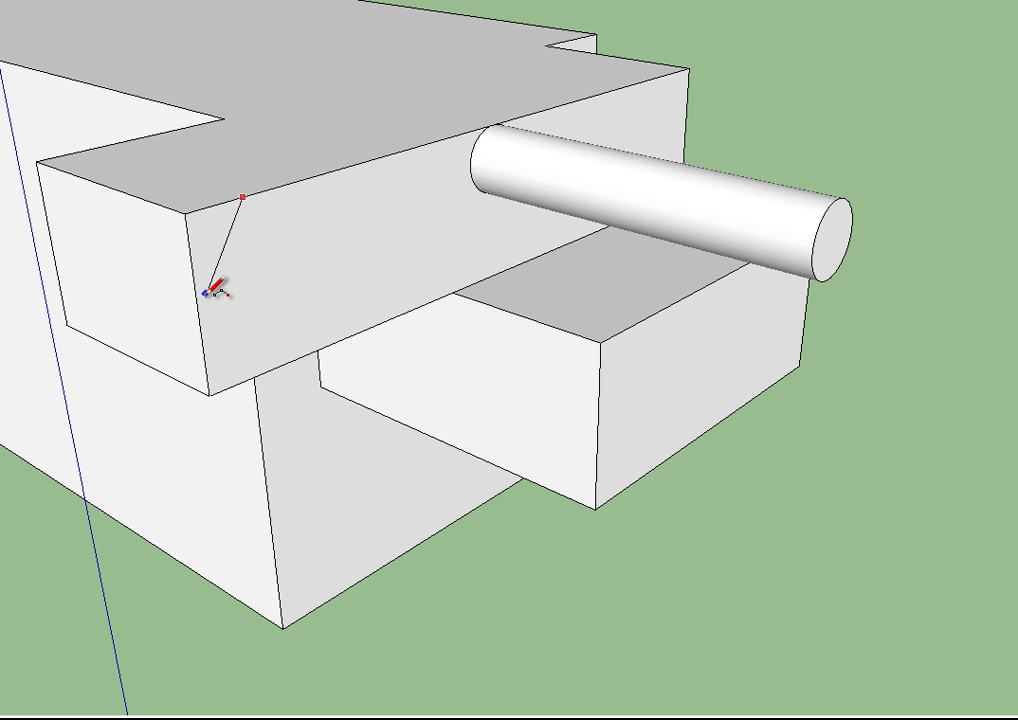
click(194, 279)
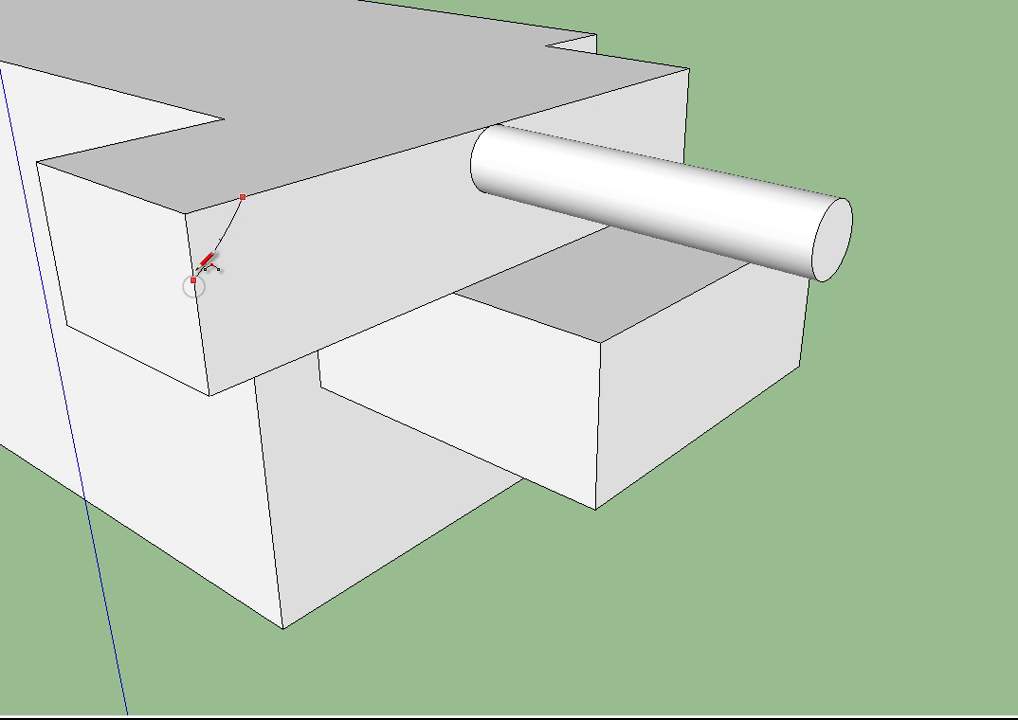
click(209, 225)
key(p)
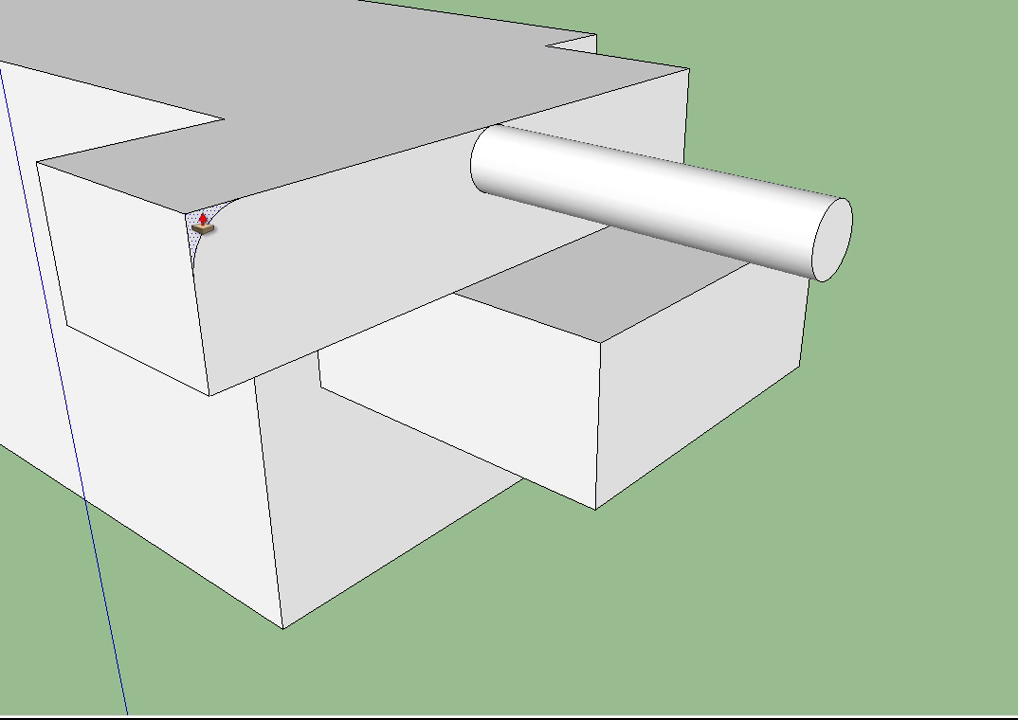
click(201, 222)
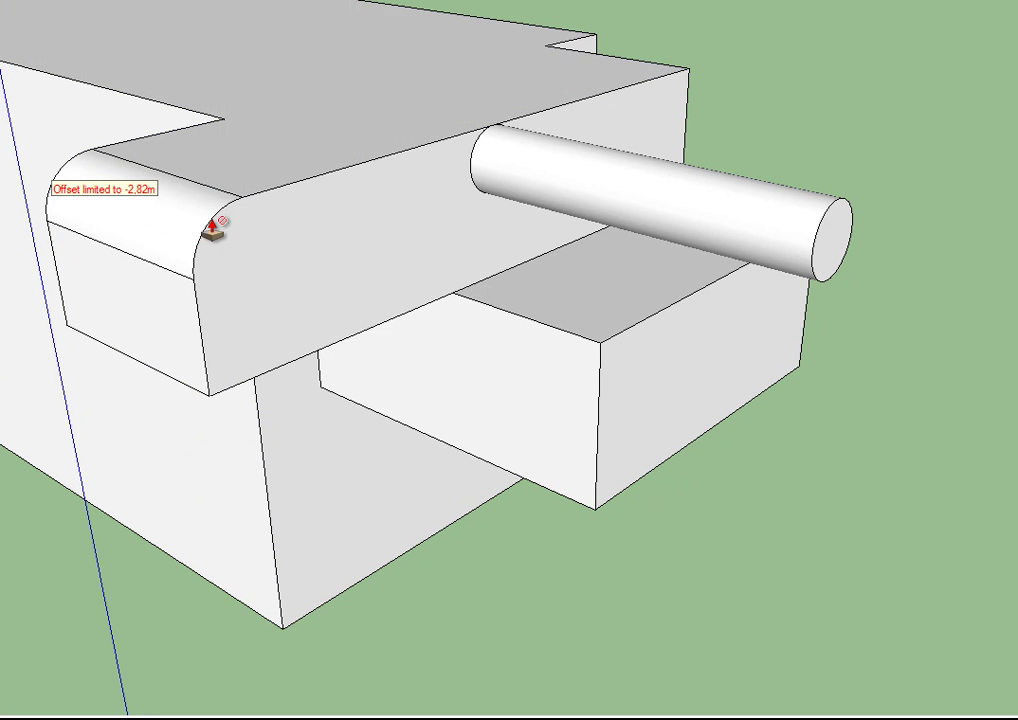
- Examine the stepped blocks, the cylinder and the rounded edge from the front, both sides and below
mouse_move(243, 166)
middle_down()
mouse_move(285, 140)
mouse_move(132, 61)
mouse_move(90, 25)
mouse_move(282, 84)
mouse_move(162, 39)
mouse_move(55, 60)
mouse_move(698, 173)
mouse_move(477, 86)
mouse_move(775, 285)
mouse_move(879, 425)
middle_up()
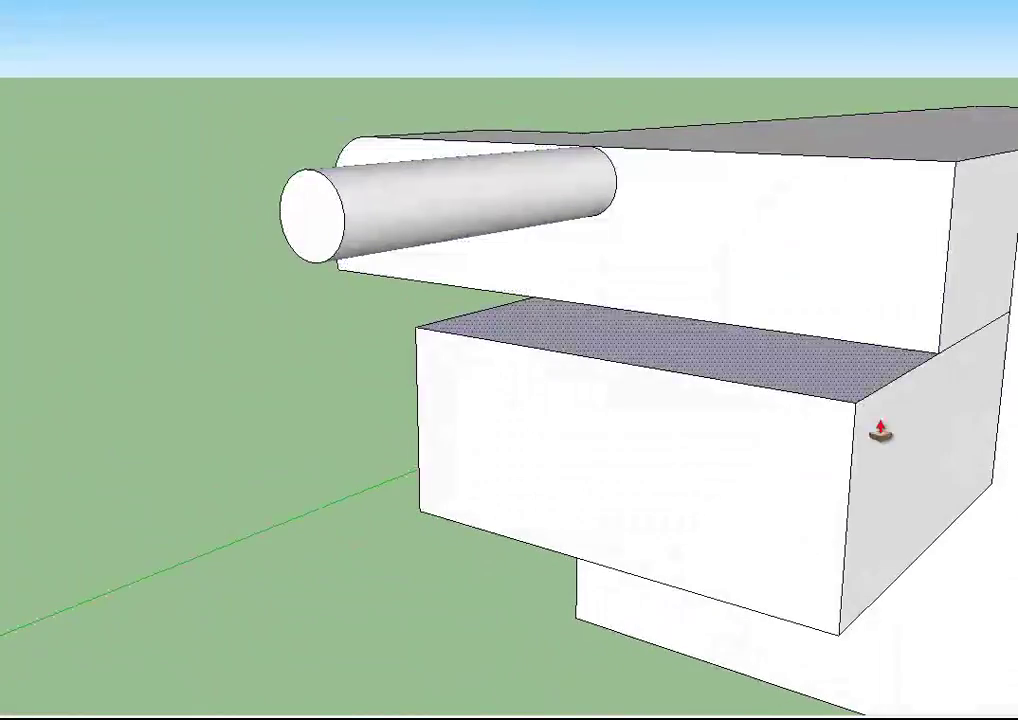
key(space)
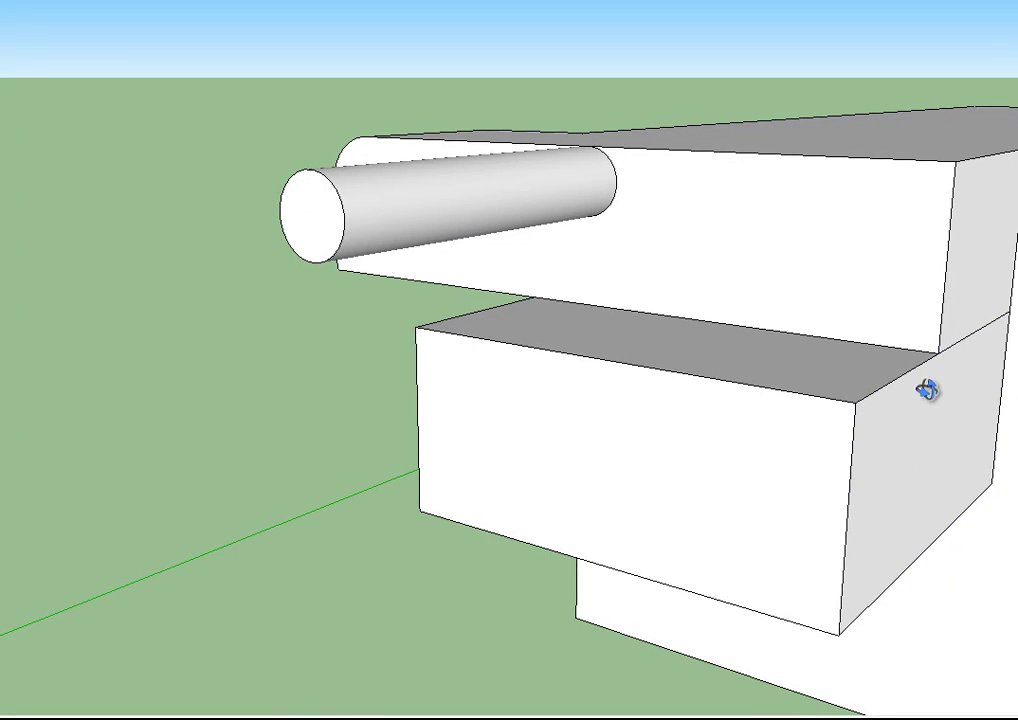
mouse_move(927, 390)
middle_down()
mouse_move(804, 366)
mouse_move(897, 368)
mouse_move(918, 391)
mouse_move(871, 376)
mouse_move(916, 393)
mouse_move(918, 375)
mouse_move(948, 370)
mouse_move(711, 309)
mouse_move(589, 227)
mouse_move(512, 302)
mouse_move(314, 273)
mouse_move(411, 239)
mouse_move(900, 275)
mouse_move(897, 287)
middle_up()
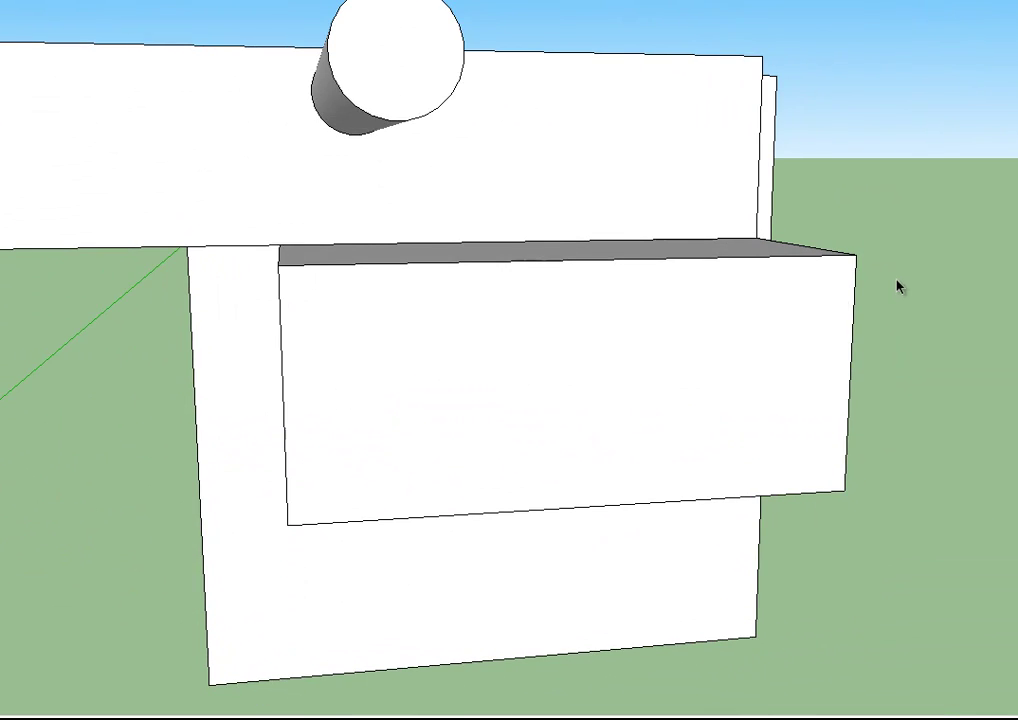
scroll(897, 287, down, 10)
scroll(810, 368, up, 2)
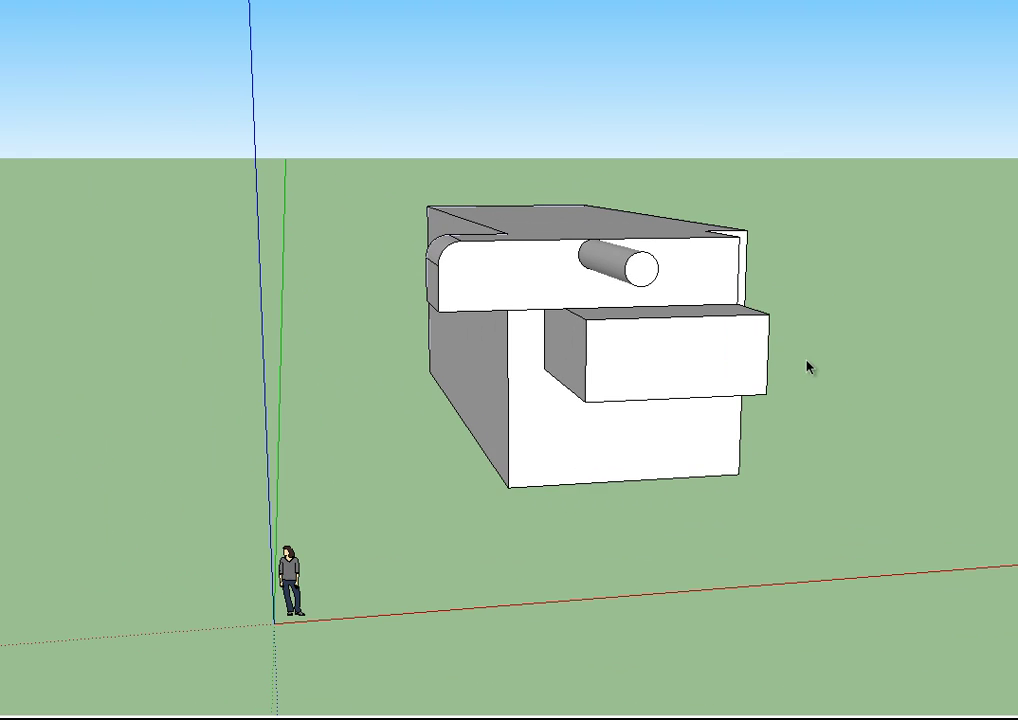
scroll(805, 367, up, 5)
middle_drag(745, 377, 683, 478)
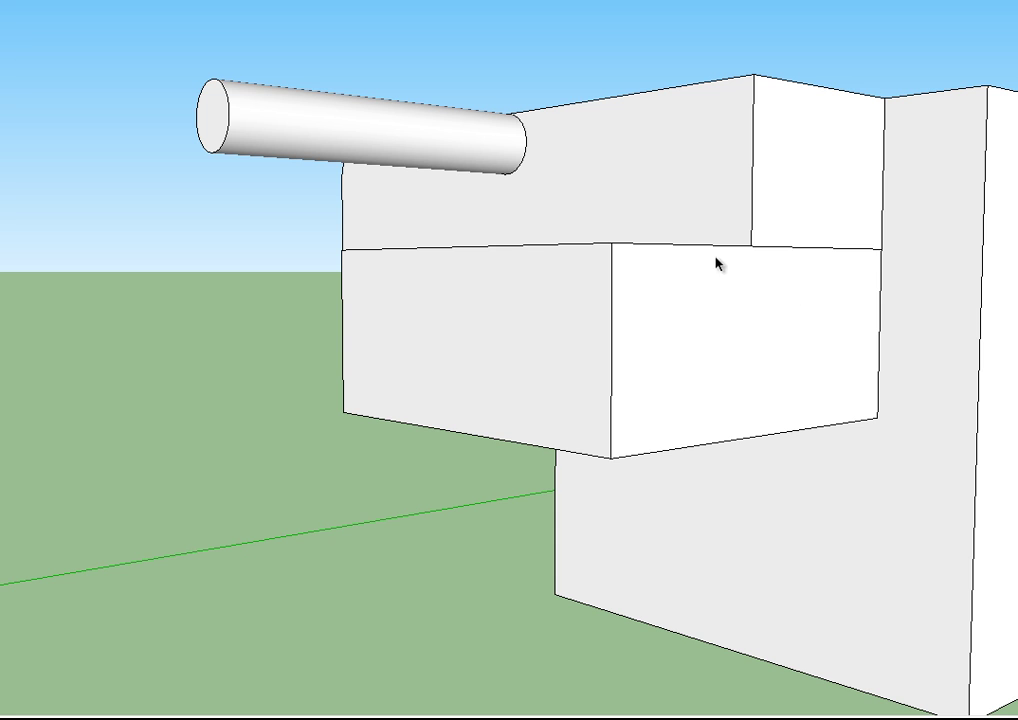
mouse_move(884, 276)
middle_down()
mouse_move(836, 257)
mouse_move(950, 280)
mouse_move(1010, 275)
middle_up()
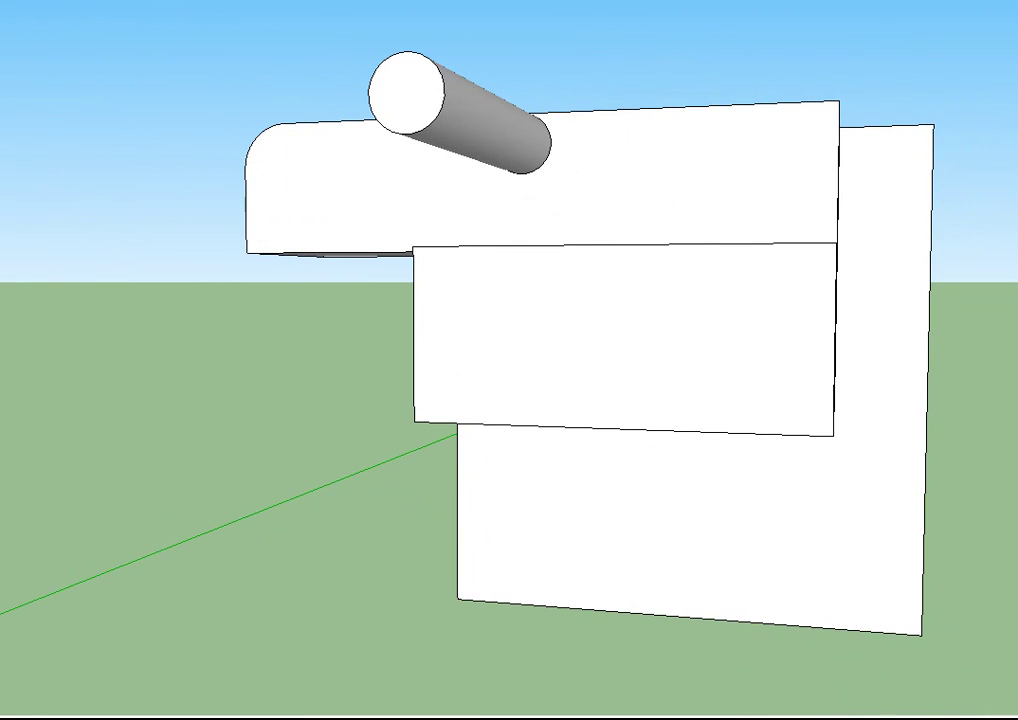
middle_drag(409, 261, 809, 271)
mouse_move(128, 287)
middle_down()
mouse_move(379, 295)
mouse_move(282, 273)
mouse_move(308, 211)
mouse_move(286, 164)
mouse_move(318, 152)
mouse_move(339, 114)
mouse_move(342, 146)
middle_up()
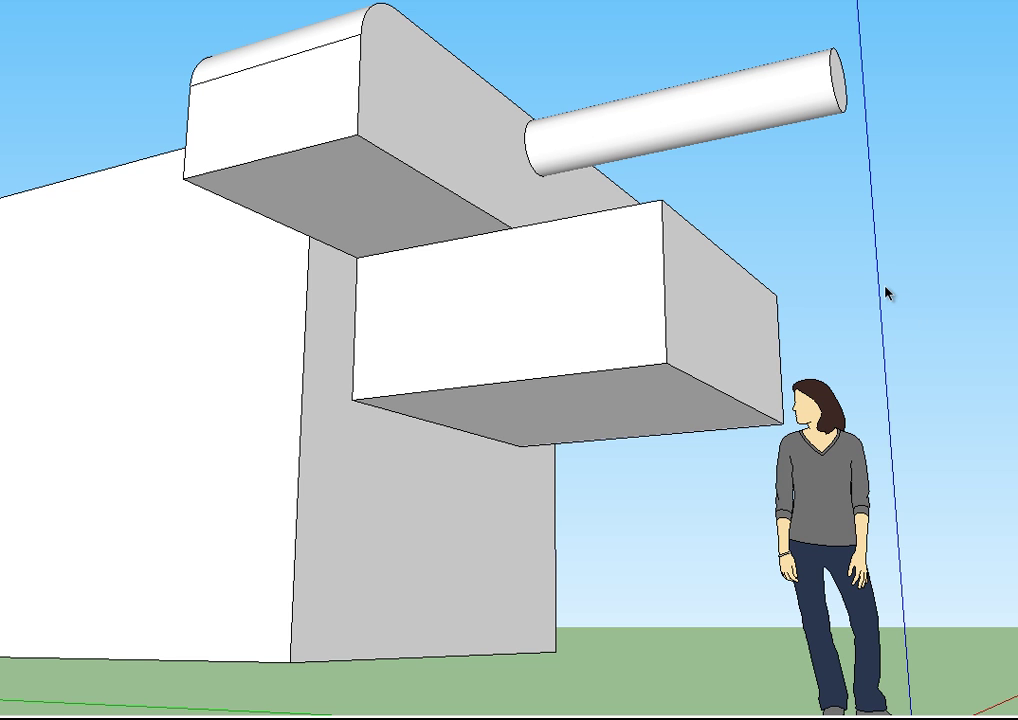
middle_drag(1000, 318, 335, 349)
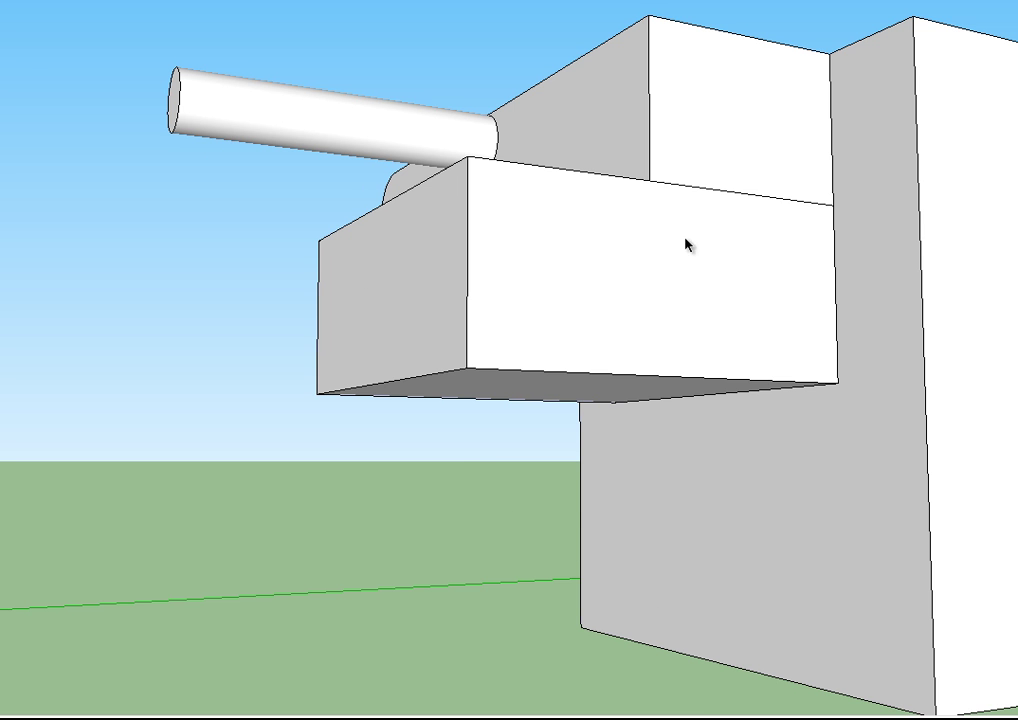
- Raise and widen the lower block with Push/Pull, and pull the narrow strip beside the upper block up into a tall column
middle_drag(829, 203, 936, 350)
mouse_move(845, 307)
middle_down()
mouse_move(834, 454)
mouse_move(786, 173)
mouse_move(811, 420)
mouse_move(700, 357)
mouse_move(602, 425)
mouse_move(471, 290)
middle_up()
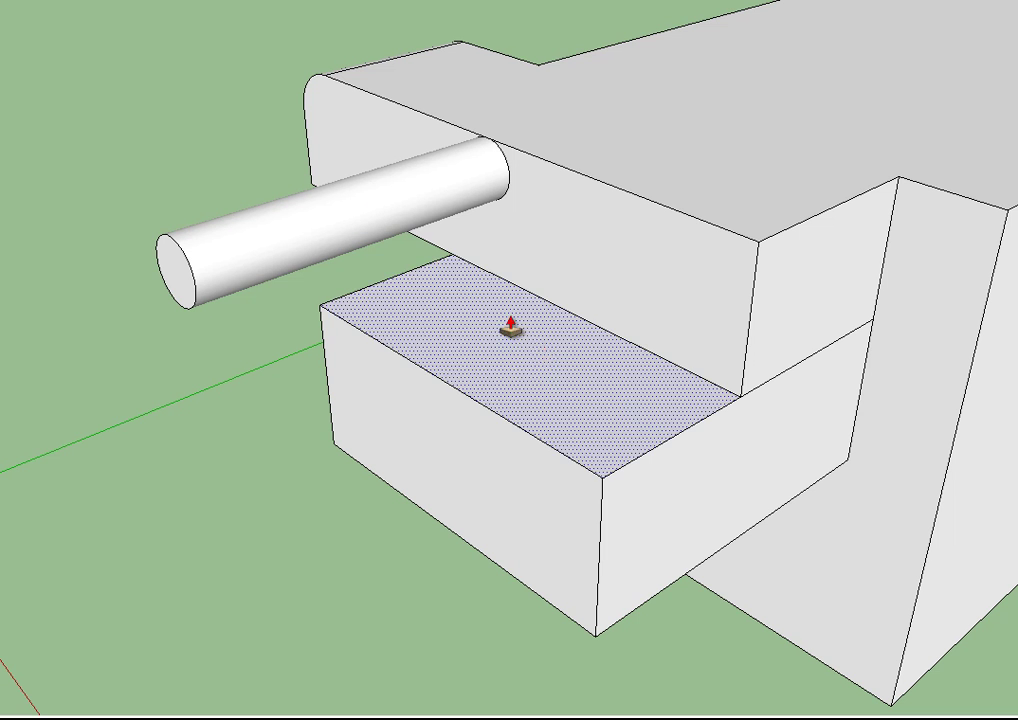
drag(540, 355, 552, 319)
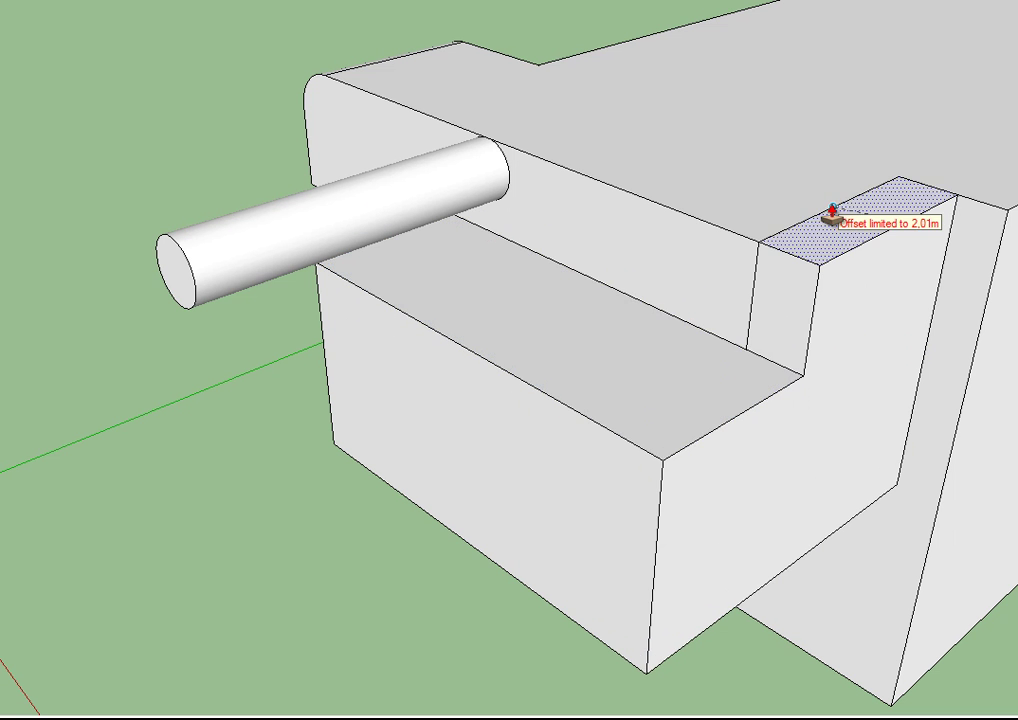
drag(836, 229, 854, 23)
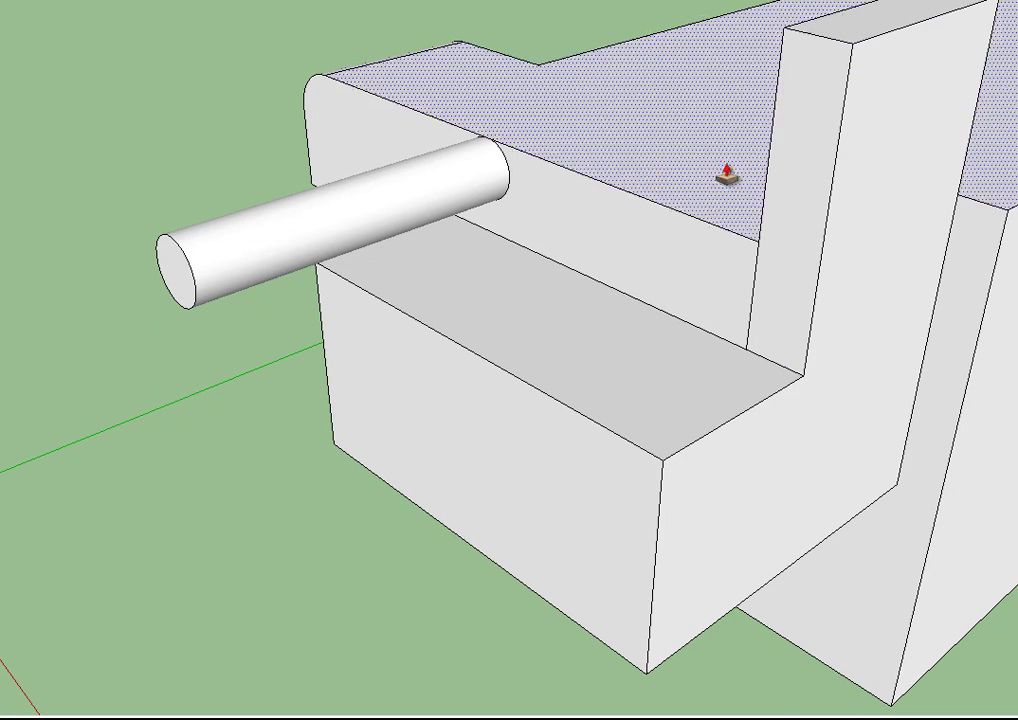
middle_drag(489, 250, 668, 257)
scroll(727, 266, up, 1)
scroll(727, 266, down, 4)
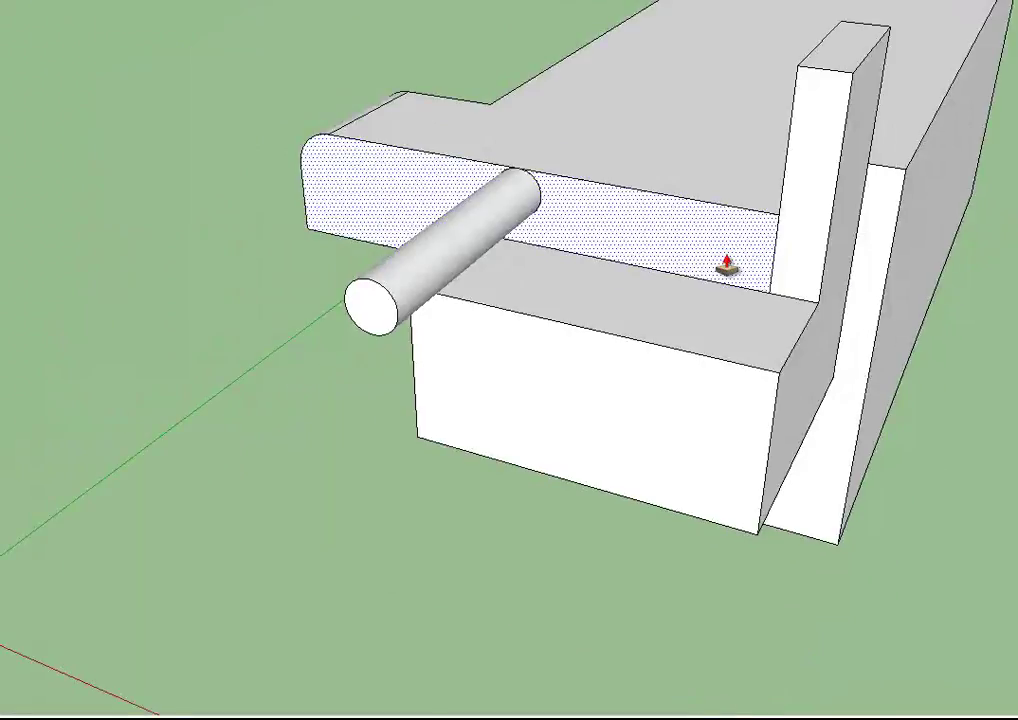
middle_drag(777, 222, 650, 158)
mouse_move(993, 159)
middle_down()
mouse_move(882, 123)
mouse_move(1013, 116)
mouse_move(986, 178)
middle_up()
middle_drag(955, 290, 982, 216)
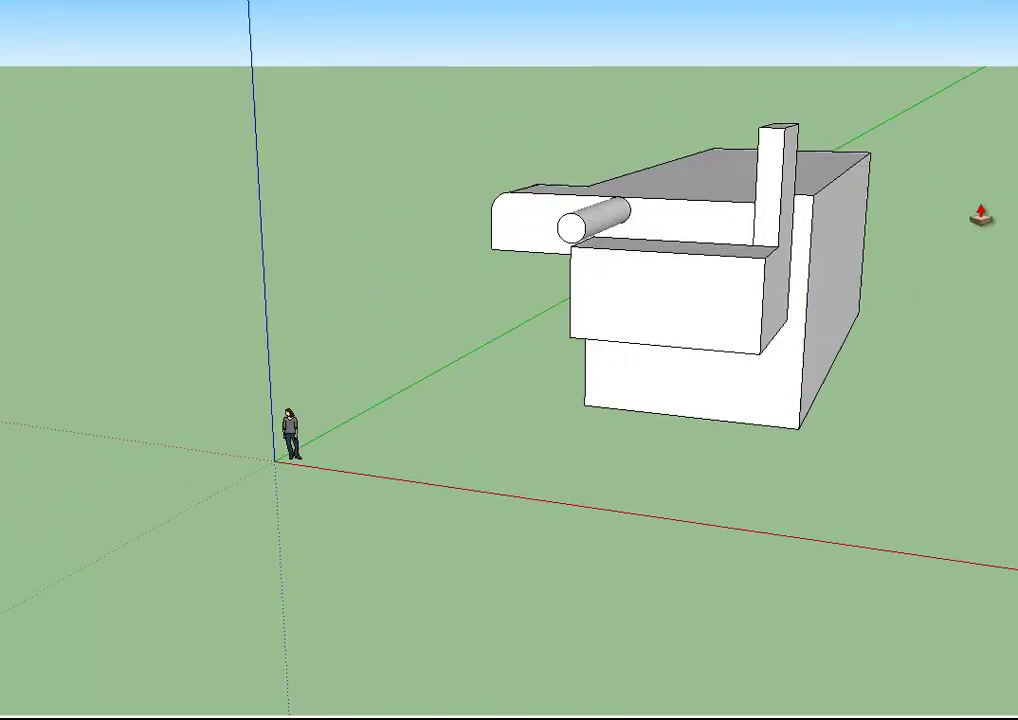
- Draw a tall door-like rectangle reaching the lower edge of the large box's plain side face and extrude it outward into a block
middle_drag(735, 202, 20, 170)
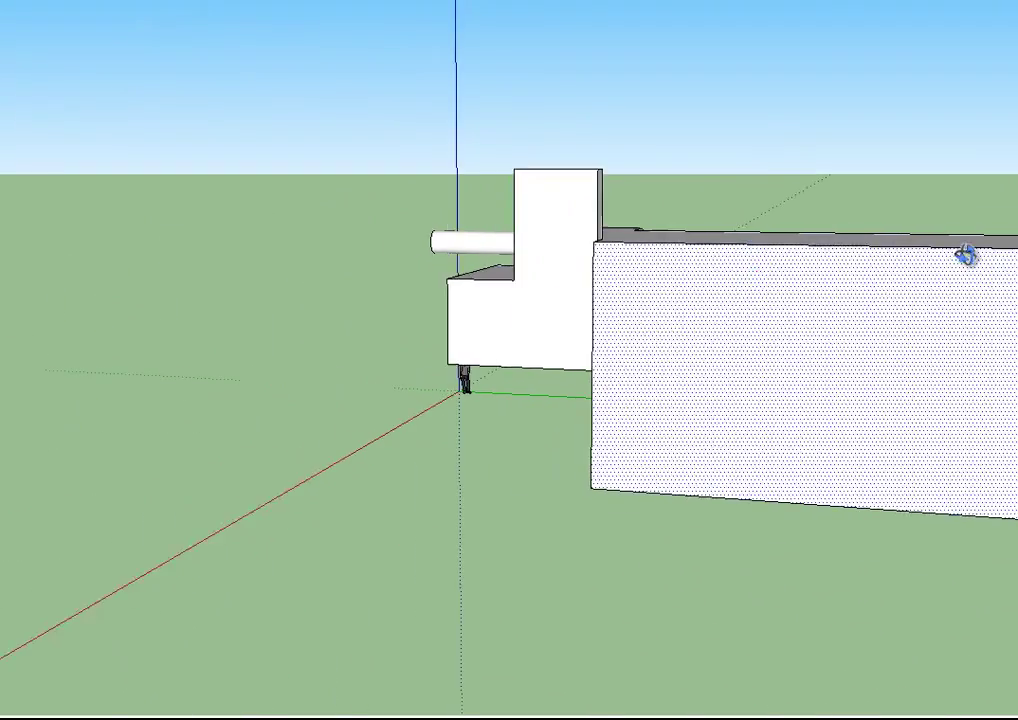
middle_drag(963, 254, 640, 285)
scroll(640, 285, down, 1)
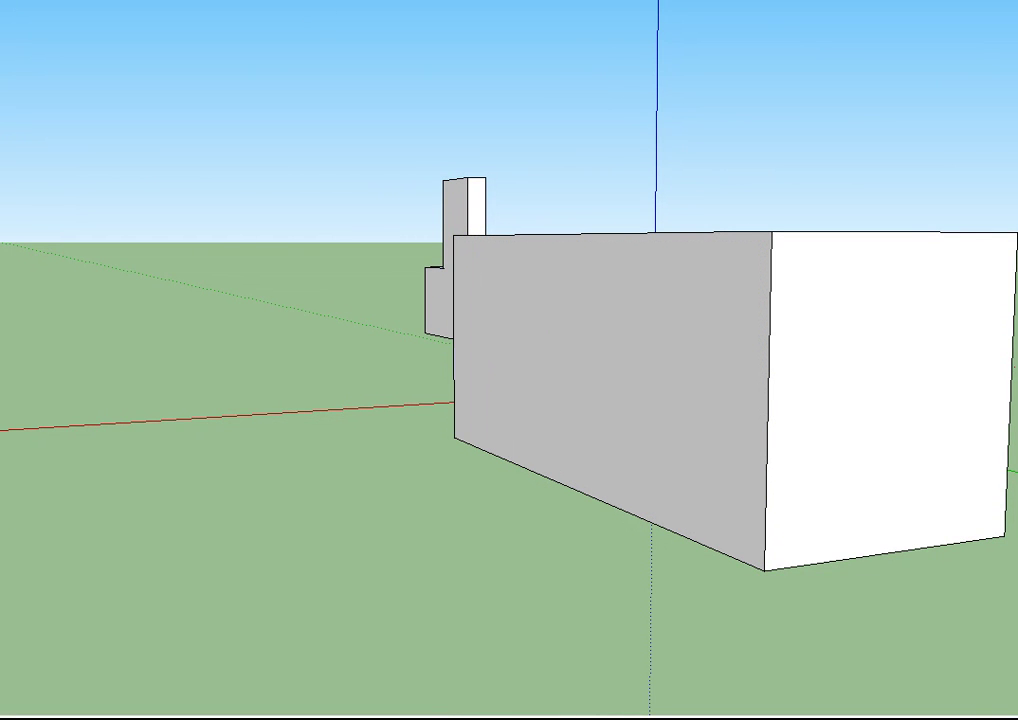
click(553, 311)
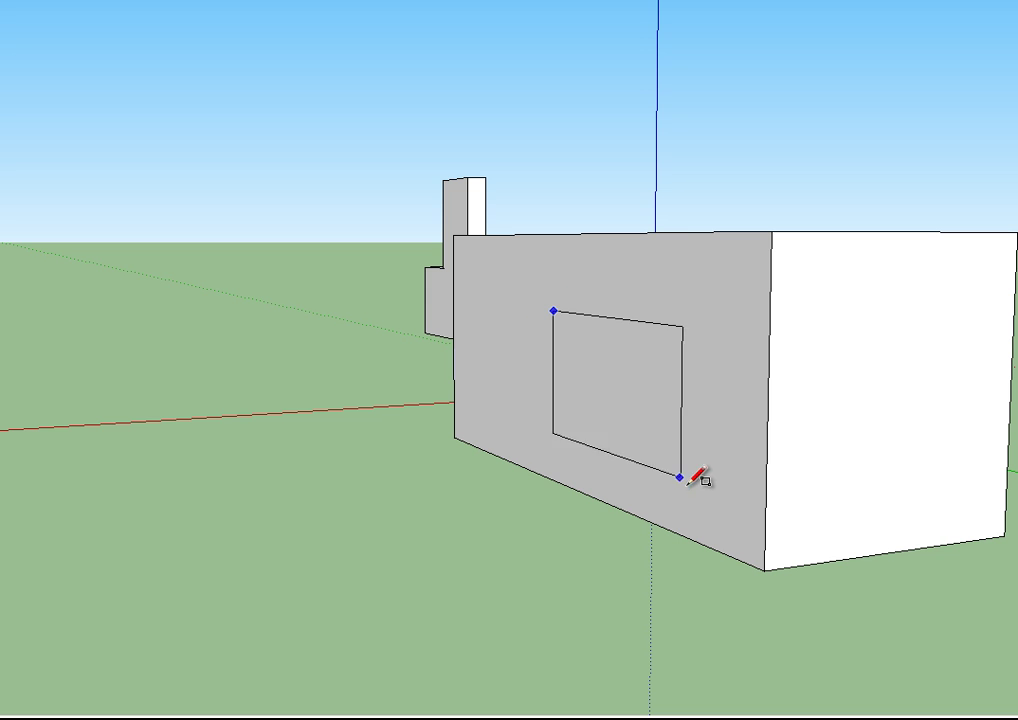
click(608, 502)
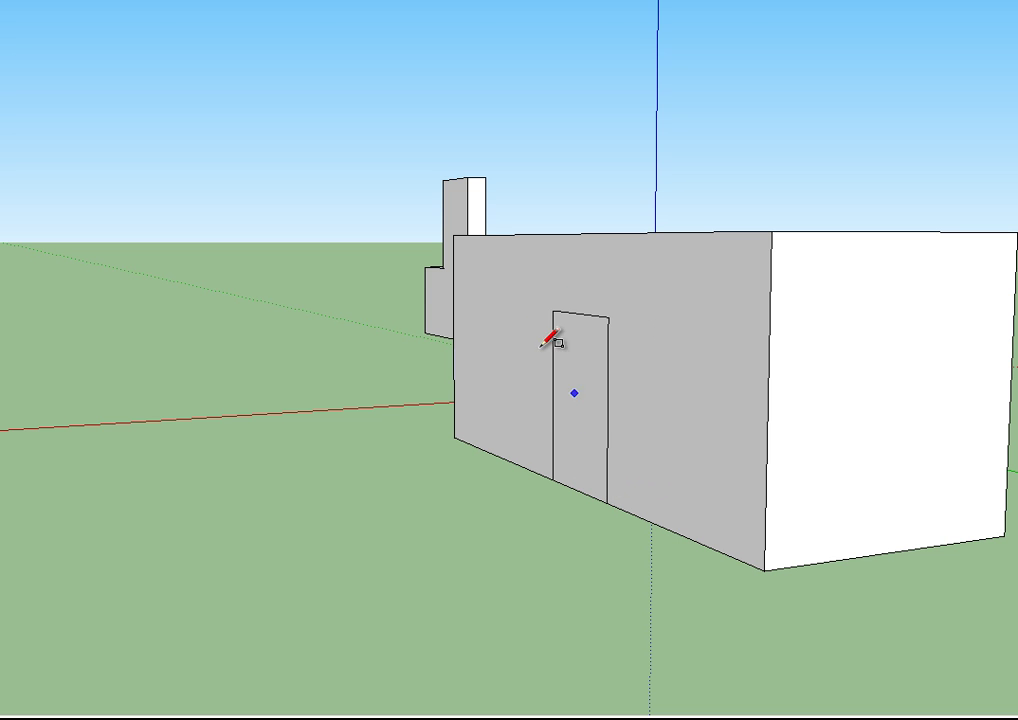
key(p)
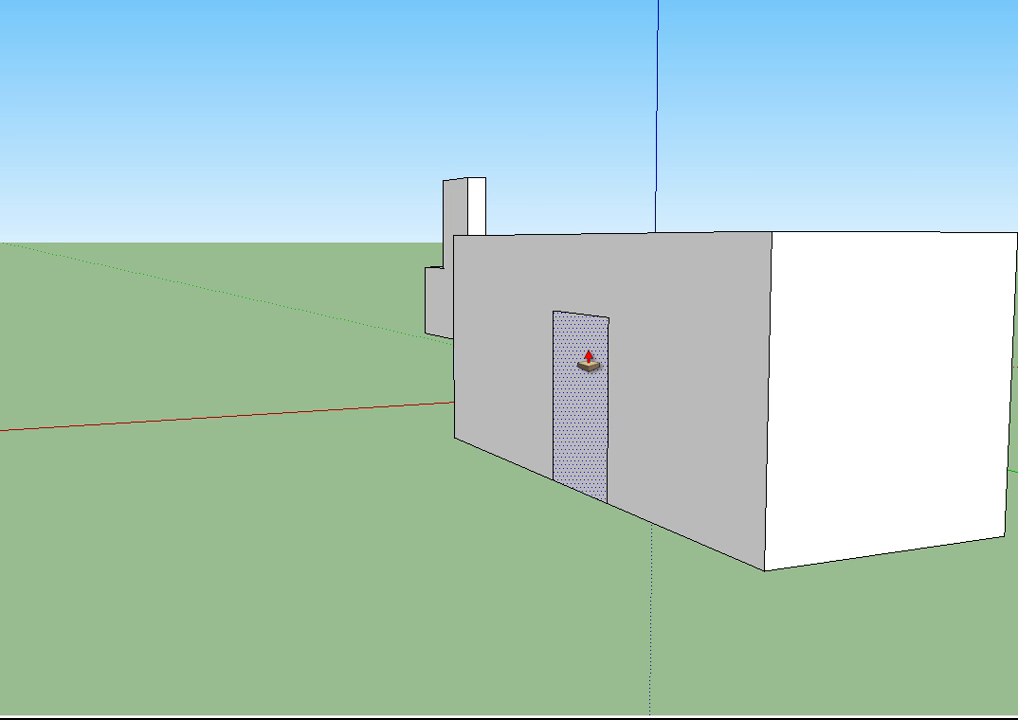
drag(586, 359, 384, 426)
- Push the arc-outlined shape on the large box's long side inward to form a recess, and extend the stepped overhang along that face
middle_drag(282, 402, 163, 3)
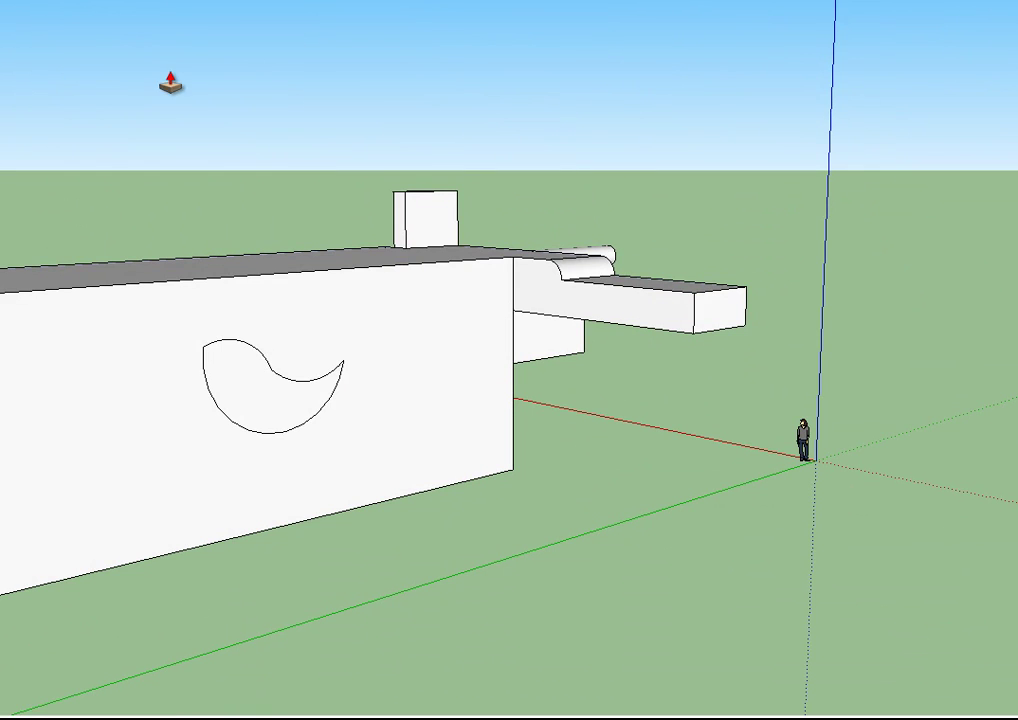
drag(270, 416, 244, 366)
key(l)
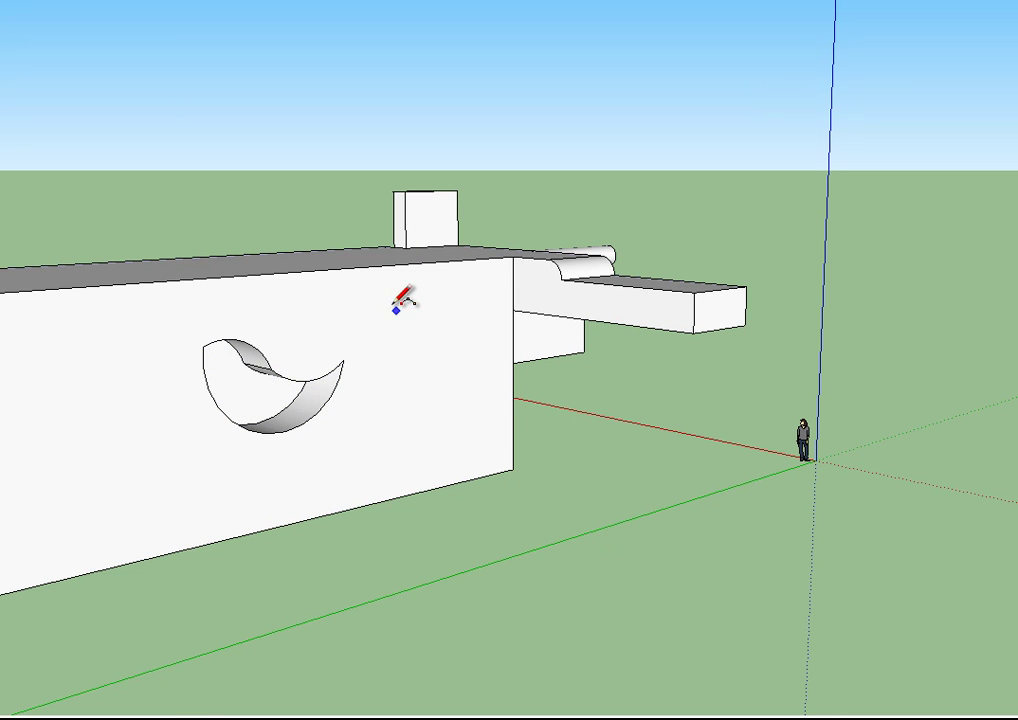
click(386, 298)
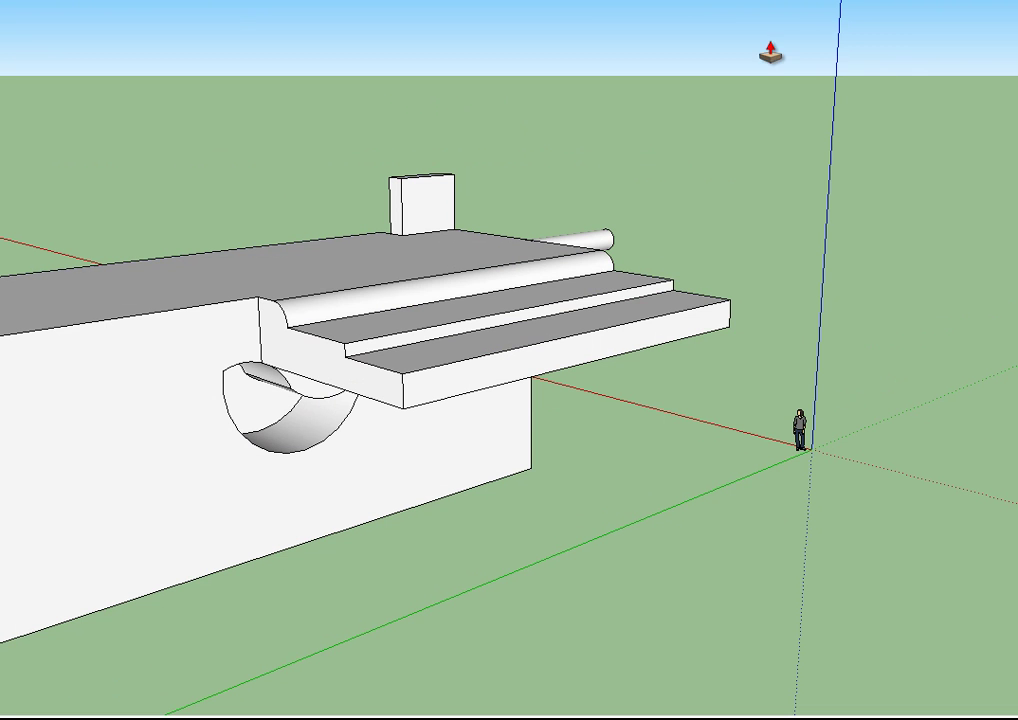
- Turn on shadow display with the whole large box in sight
middle_drag(100, 364, 386, 345)
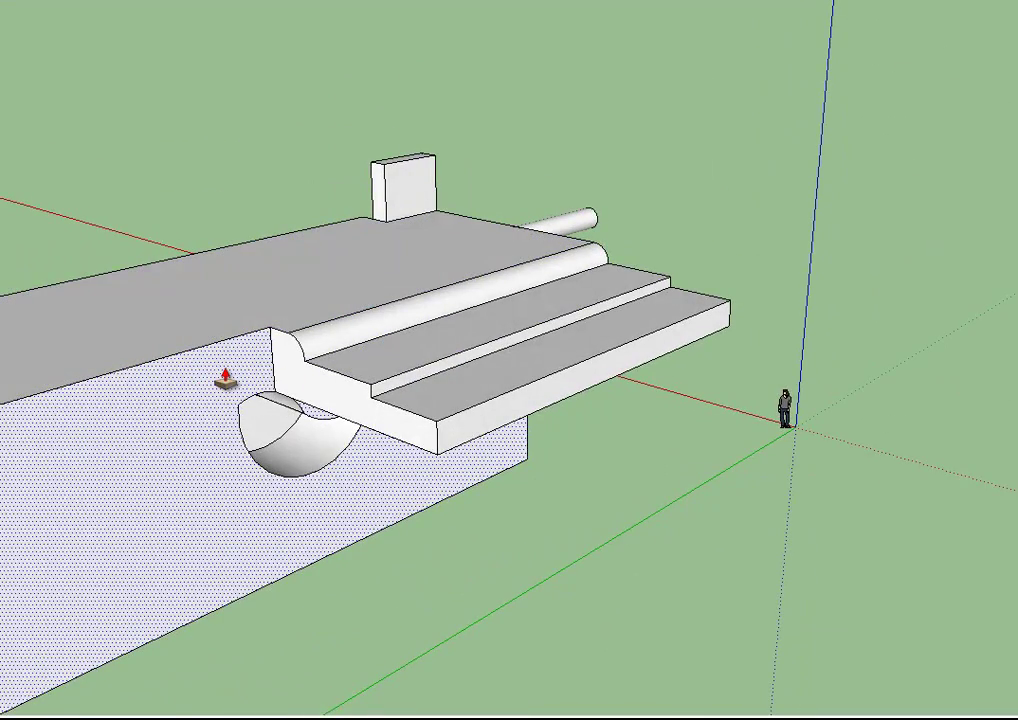
shift+middle_drag(141, 372, 550, 262)
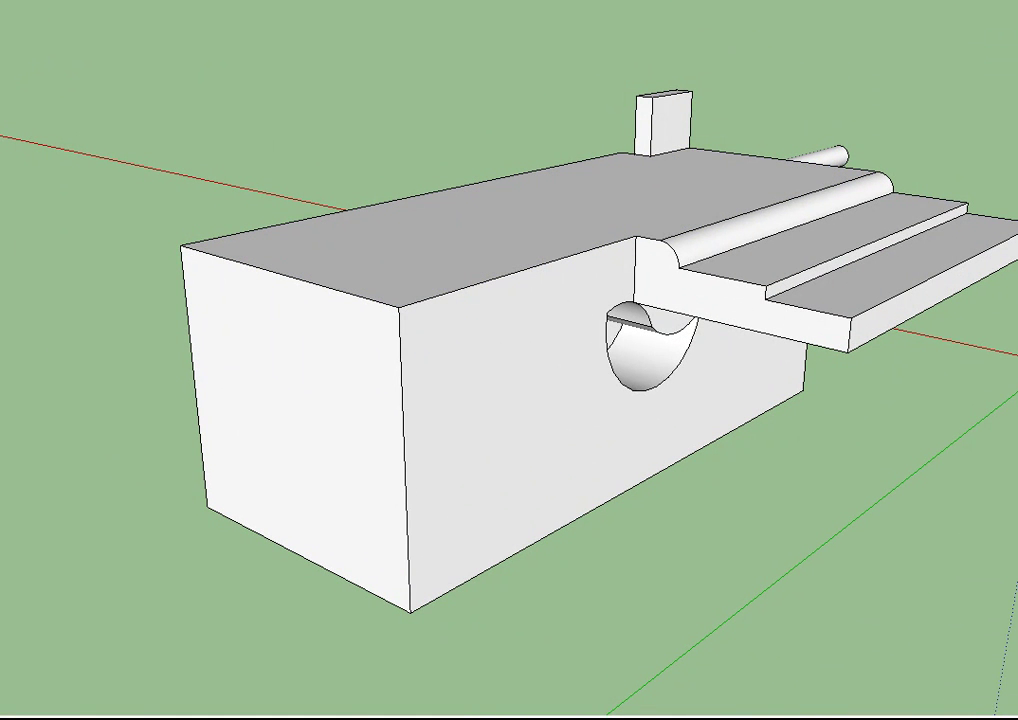
click(0, 0)
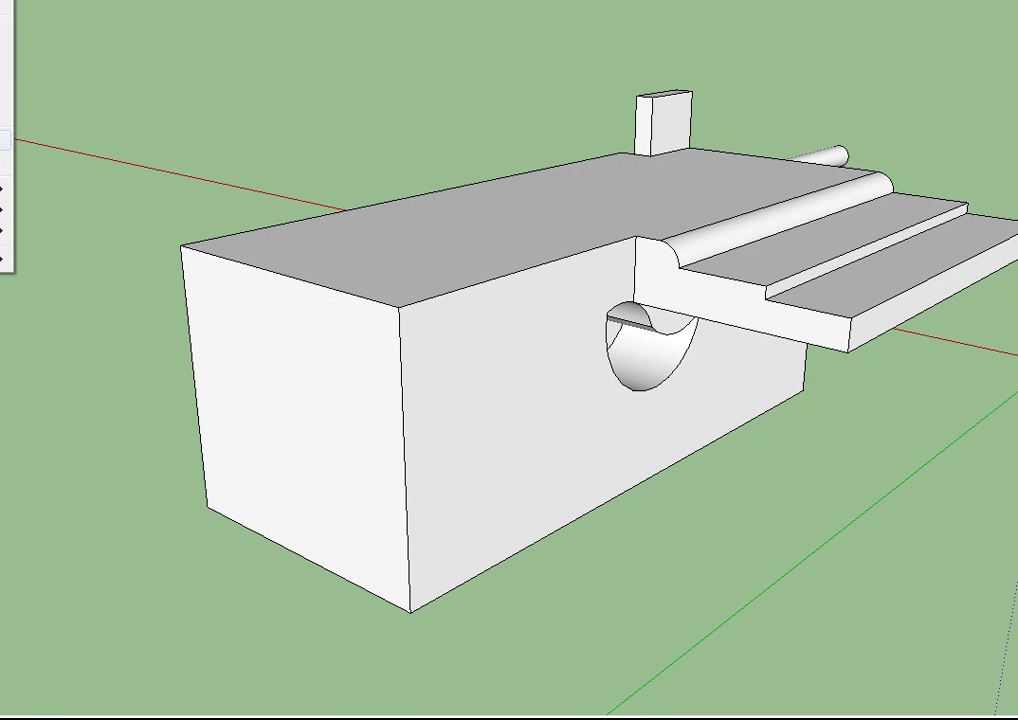
click(5, 140)
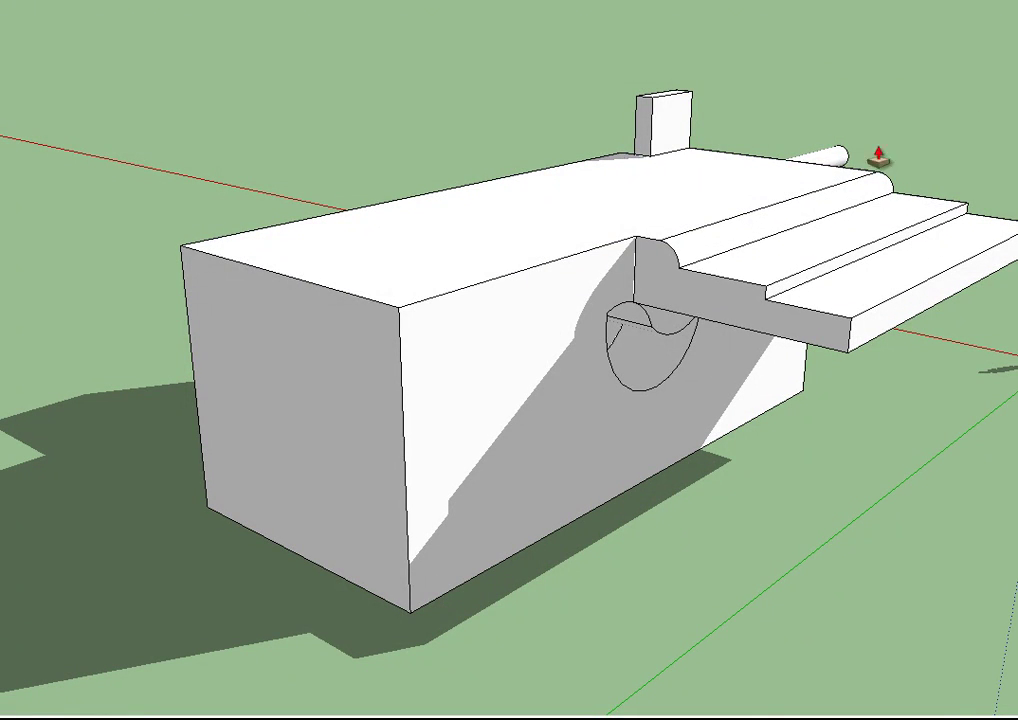
- Adjust the shadow settings to time 10:18, date 5/31 and dark level 33
middle_drag(808, 147, 292, 138)
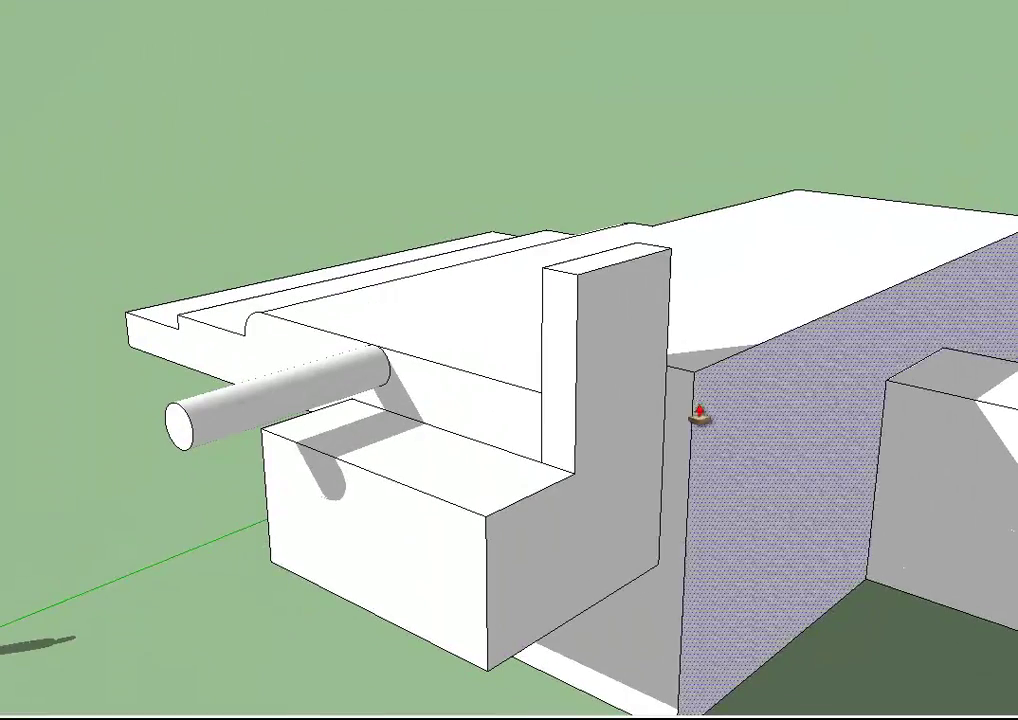
middle_drag(693, 462, 748, 470)
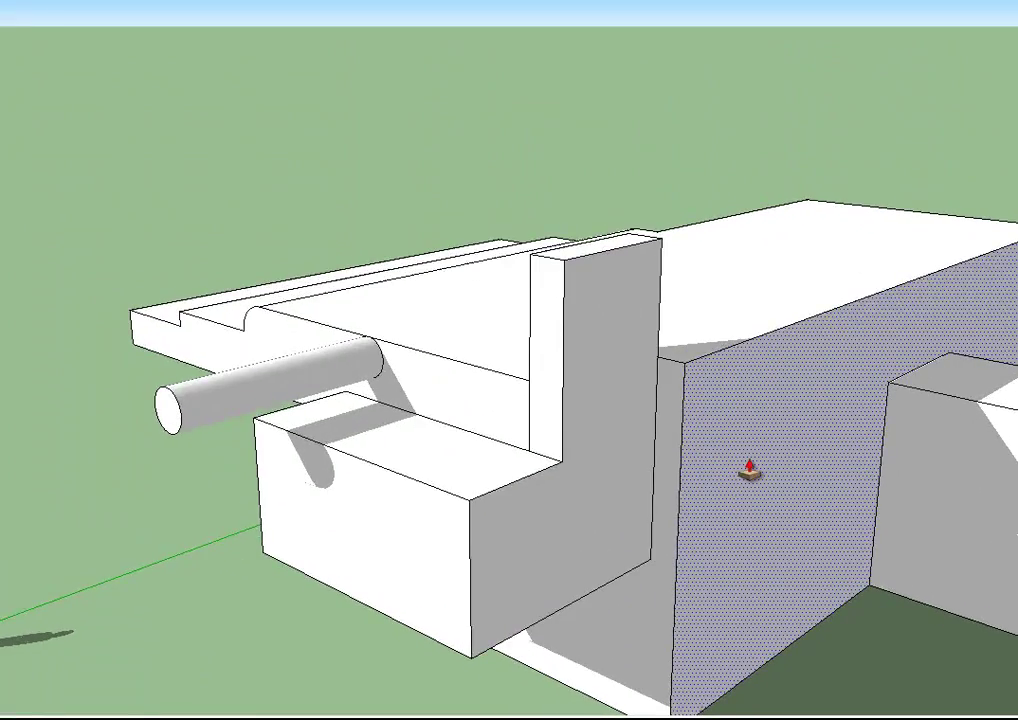
scroll(748, 470, down, 2)
scroll(748, 470, down, 3)
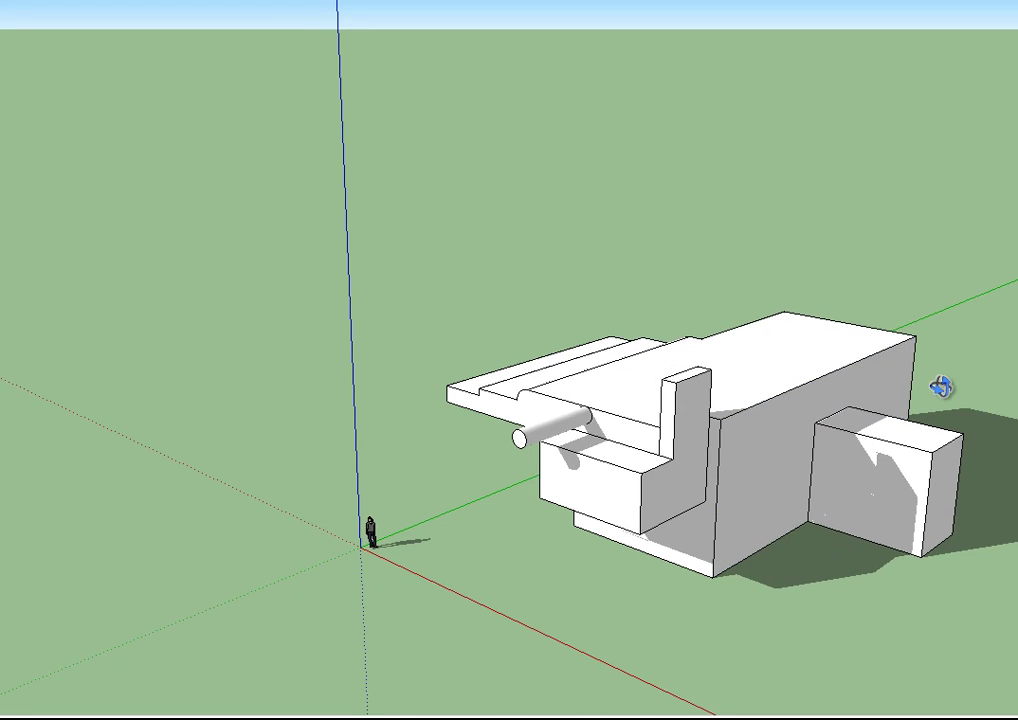
middle_drag(941, 386, 166, 275)
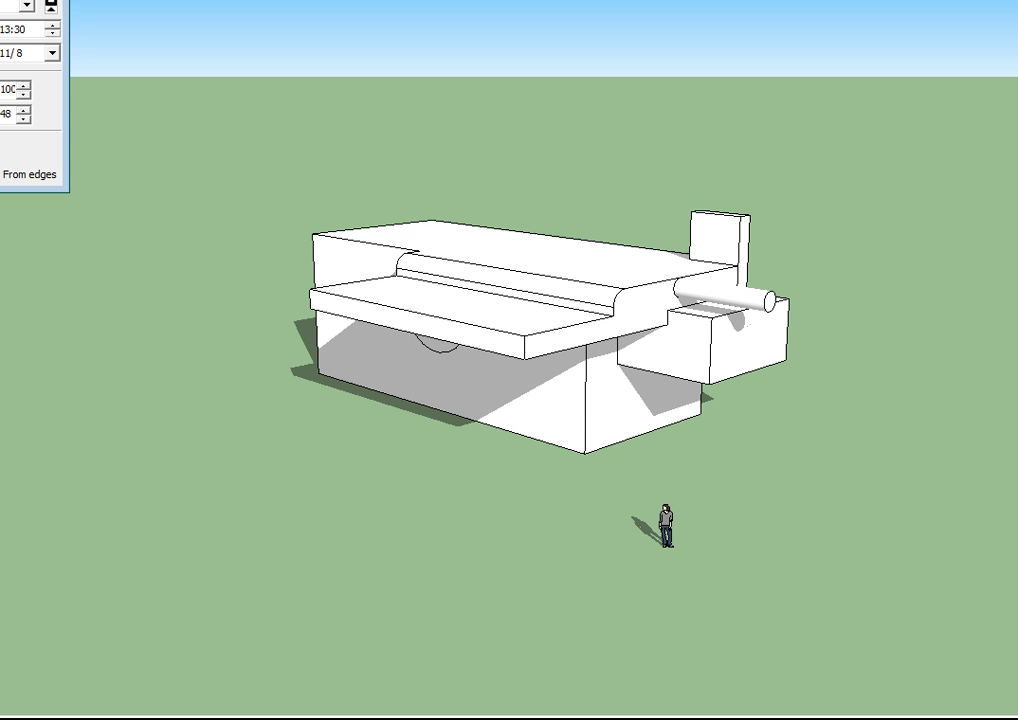
drag(1, 1, 88, 112)
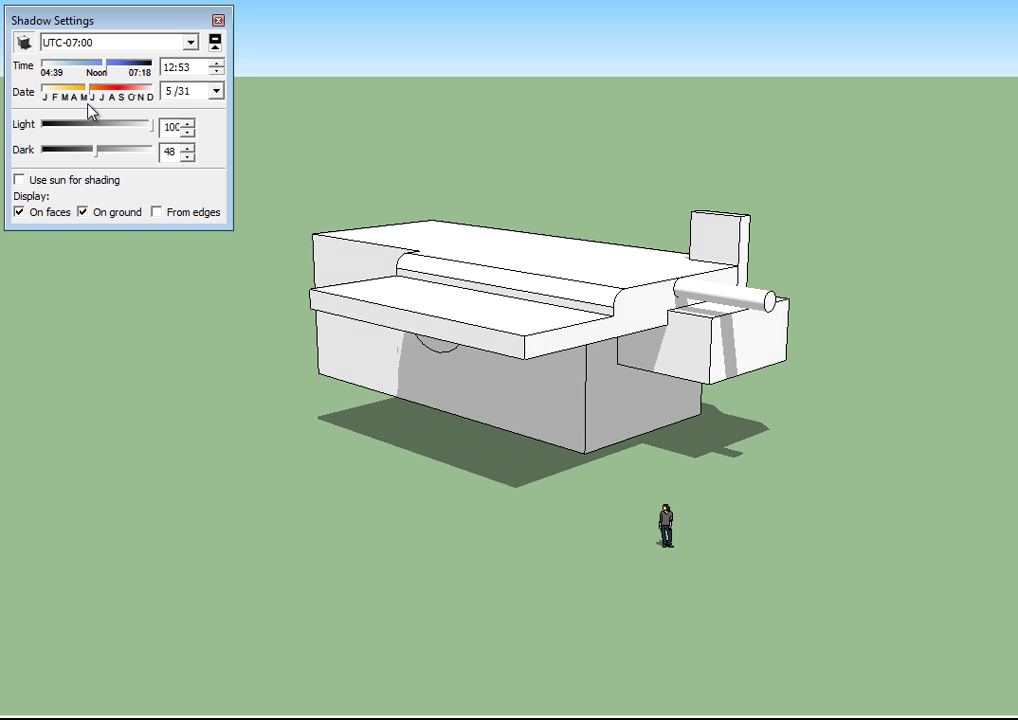
drag(105, 66, 86, 88)
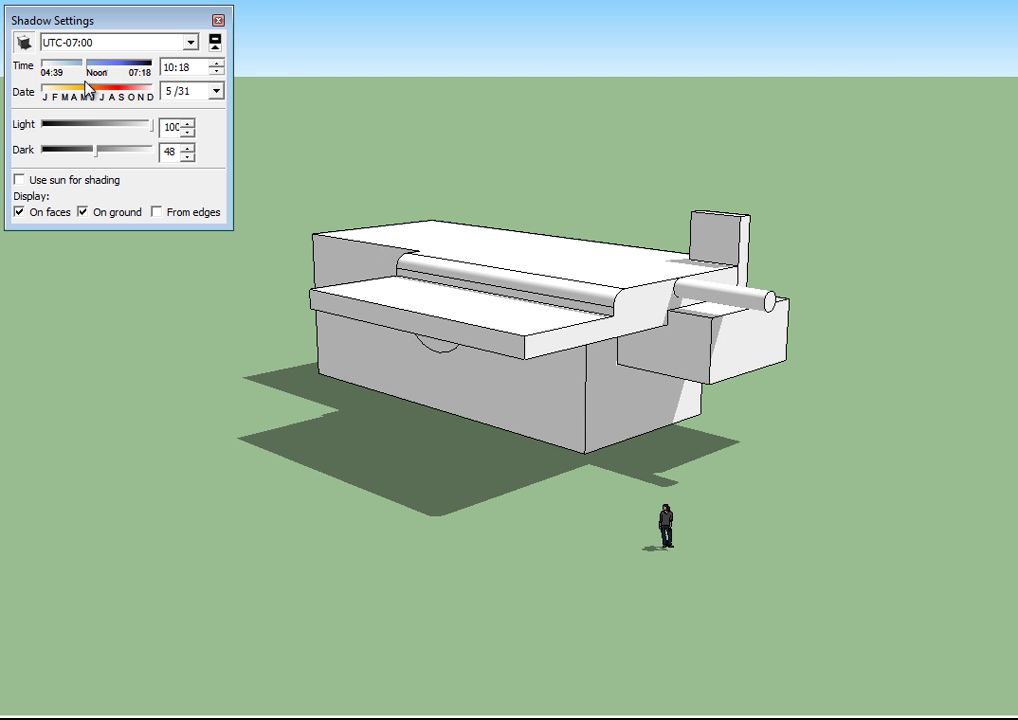
mouse_move(97, 148)
mouse_down()
mouse_move(121, 150)
mouse_move(76, 150)
mouse_move(120, 153)
mouse_move(66, 153)
mouse_move(77, 153)
mouse_move(61, 166)
mouse_move(79, 163)
mouse_up()
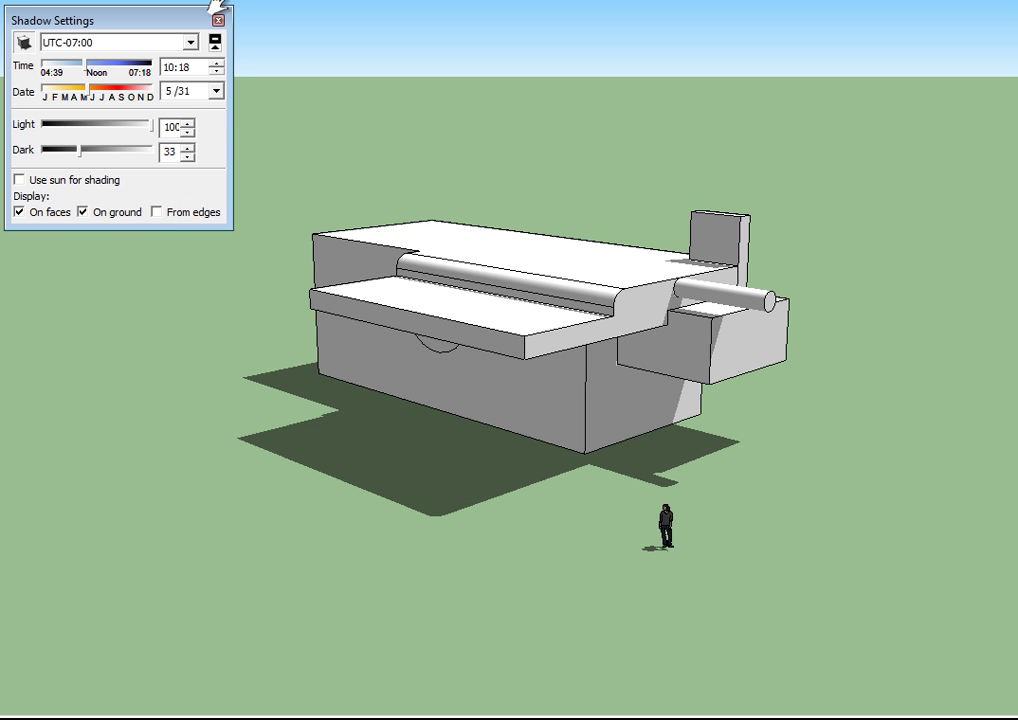
click(218, 20)
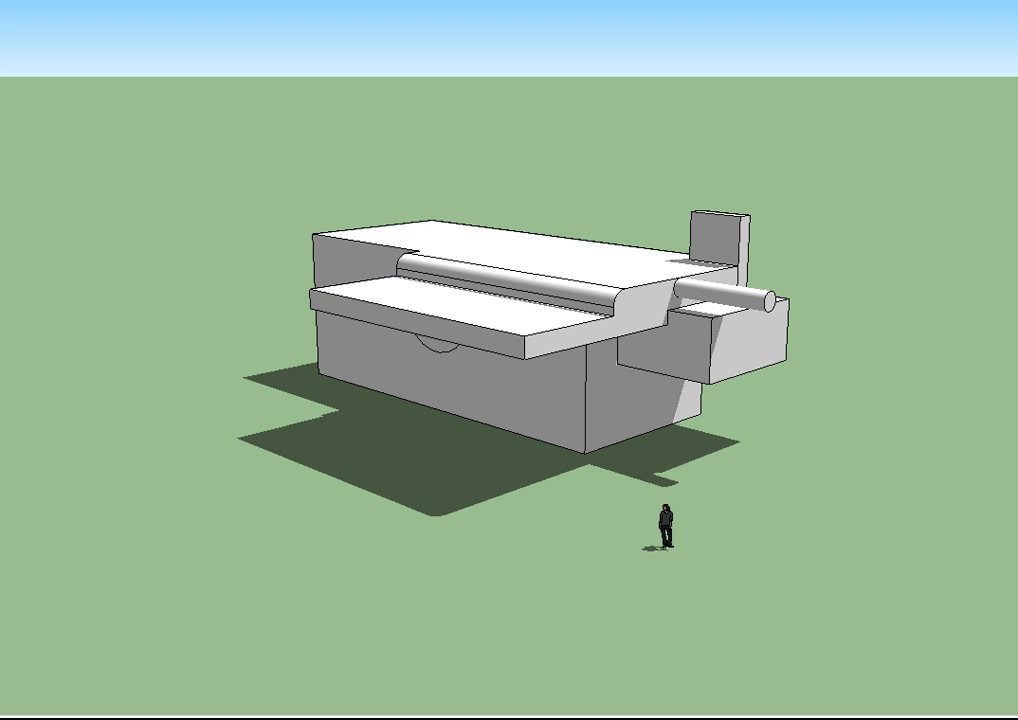
click(15, 0)
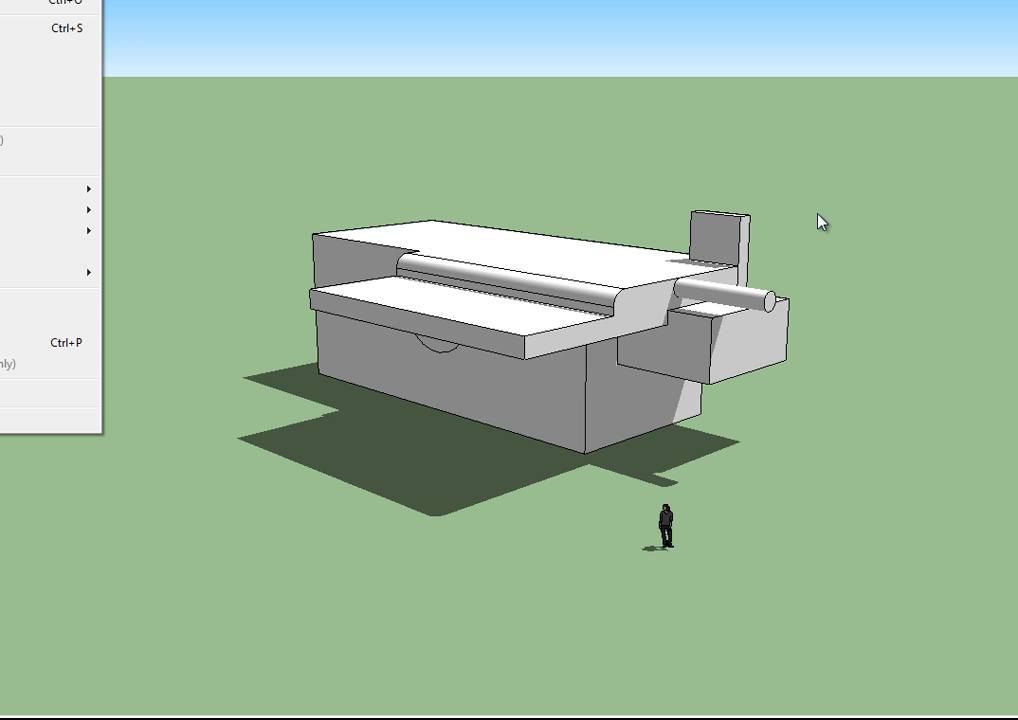
click(626, 190)
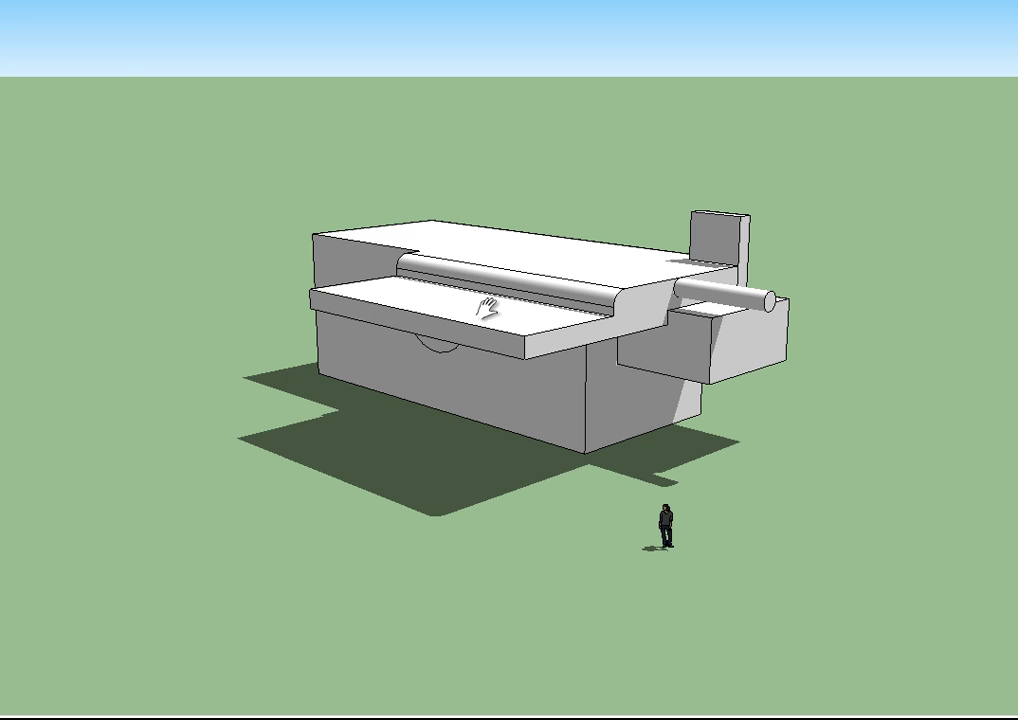
middle_drag(834, 418, 268, 427)
shift+middle_drag(613, 348, 530, 320)
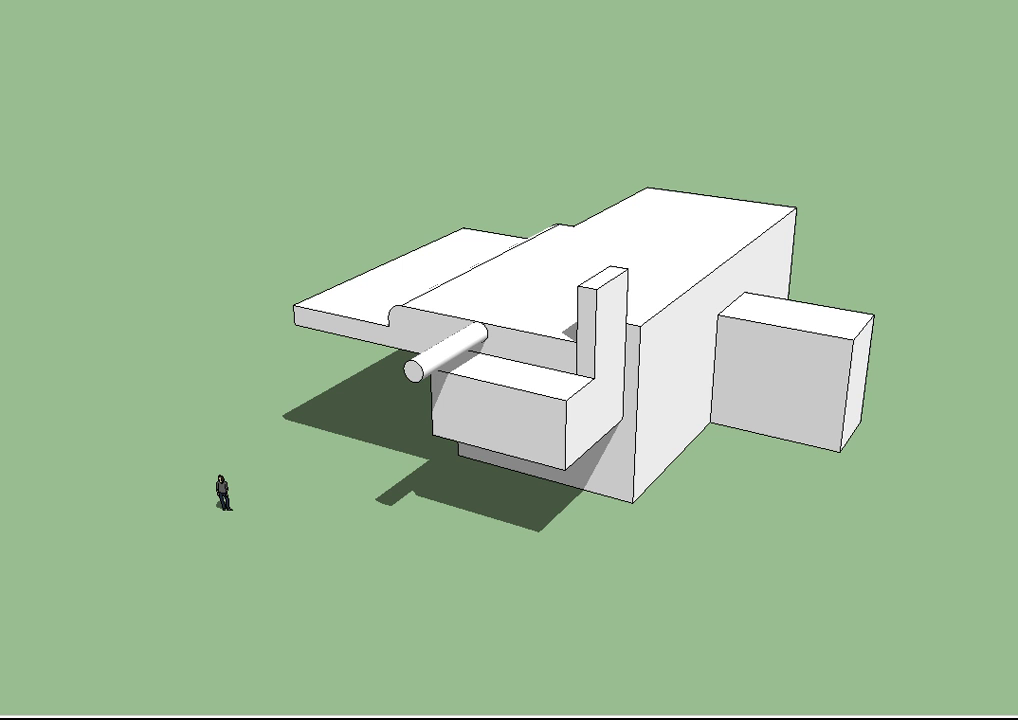
- Open the 3D Warehouse (Banque d'images 3D) and browse its featured model collections
click(2, 2)
click(10, 252)
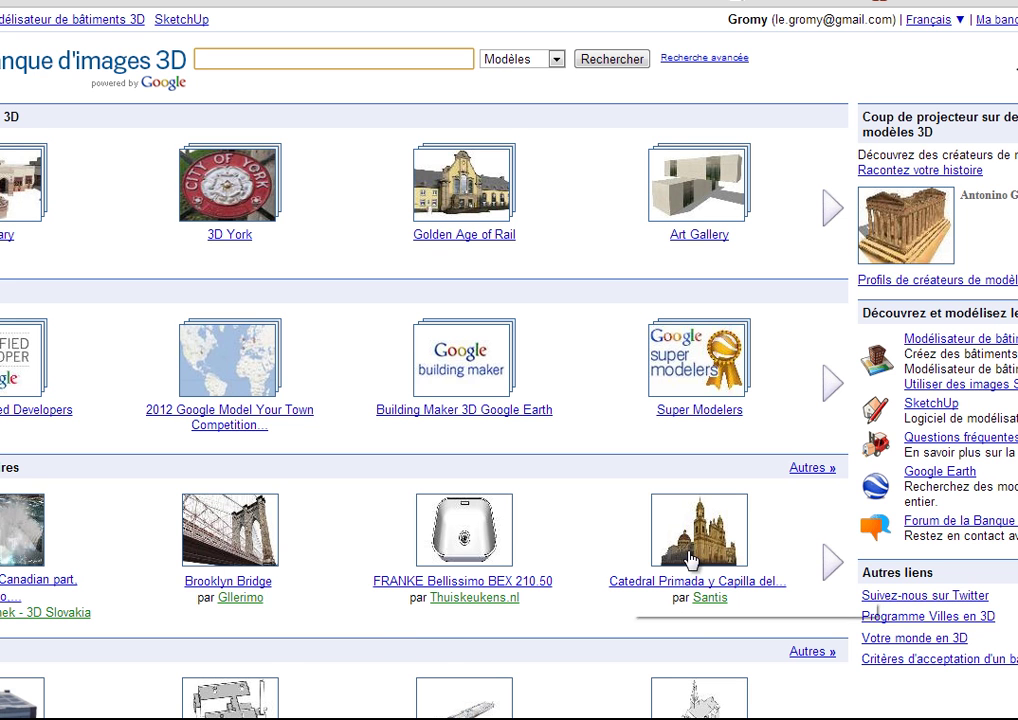
scroll(651, 531, down, 2)
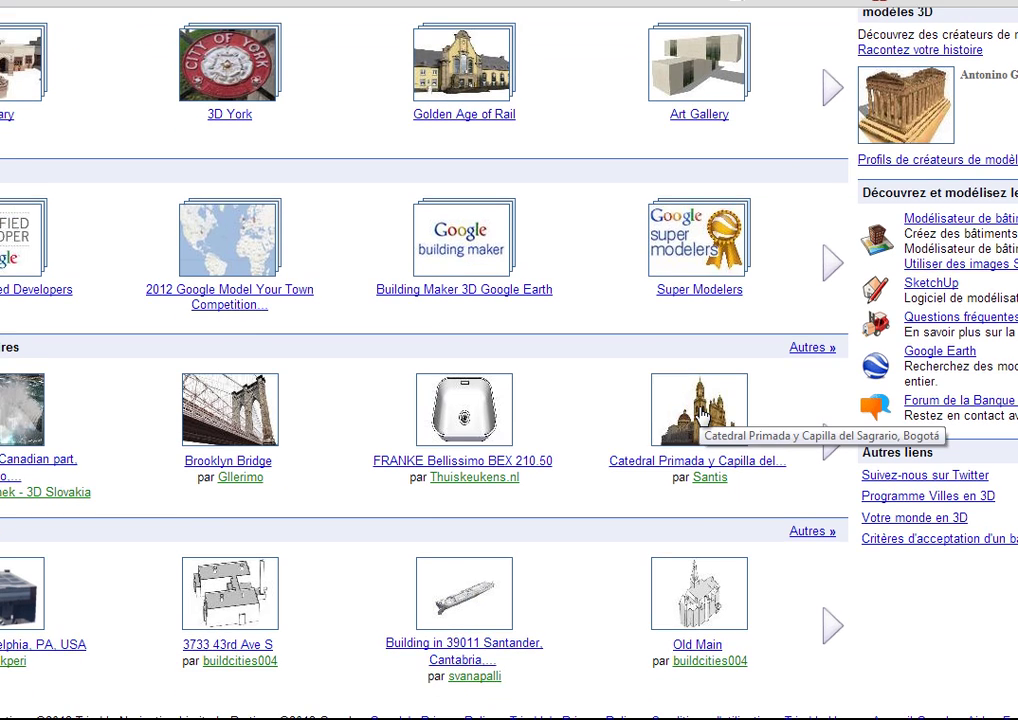
scroll(695, 425, up, 3)
click(832, 209)
click(832, 212)
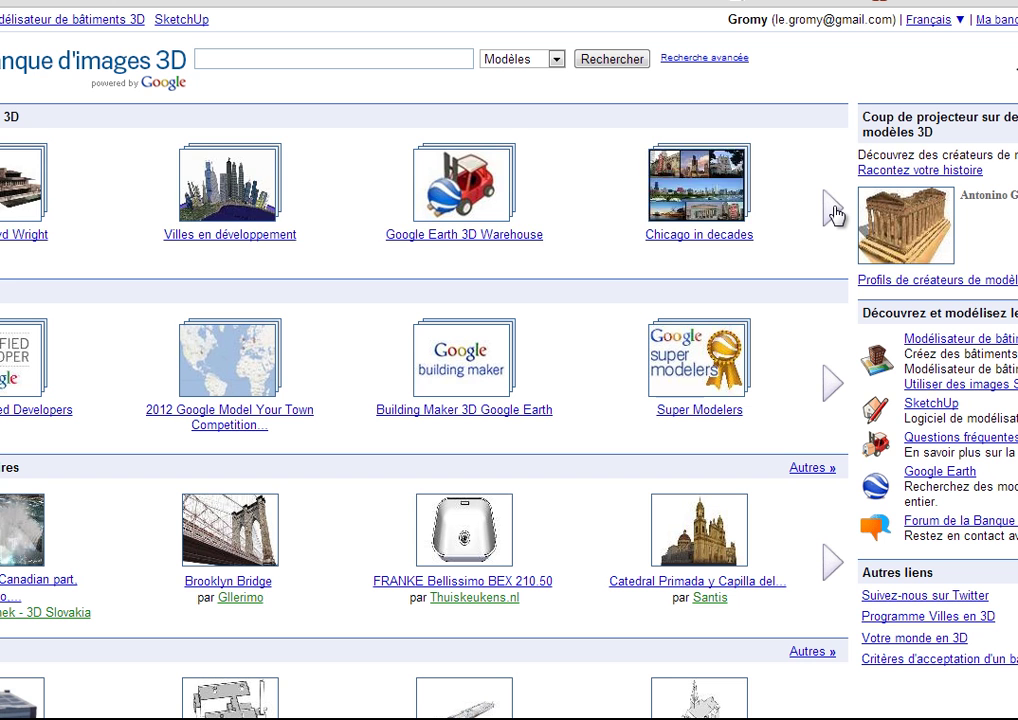
click(833, 212)
click(834, 213)
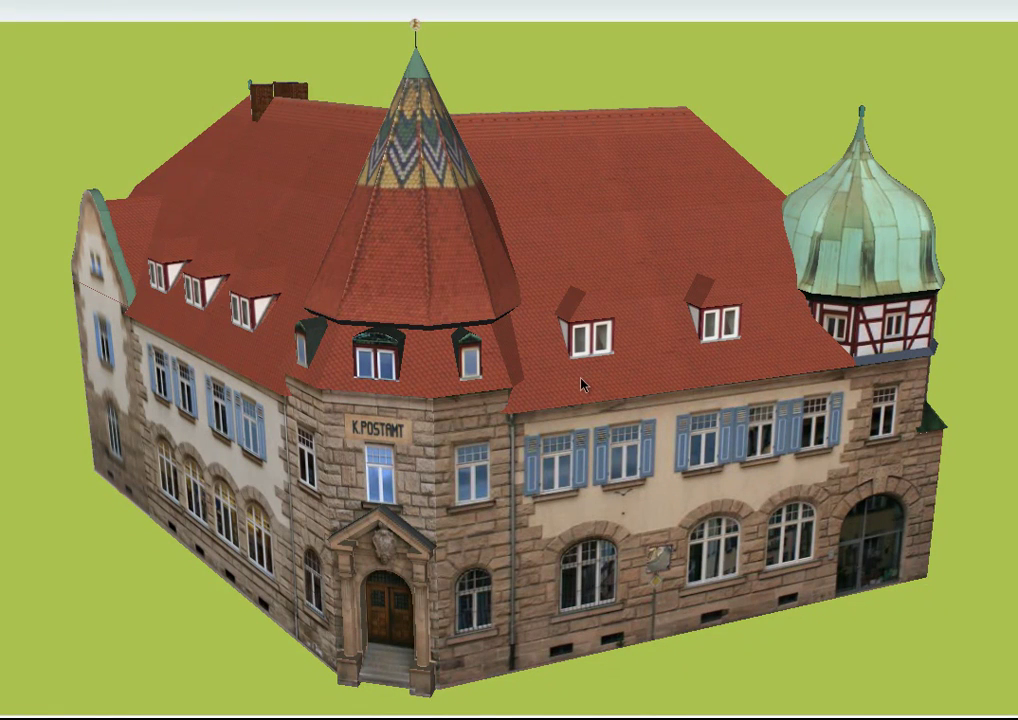
- Examine the textured K. Postamt building model from its entrance corner, the rear extension and the gabled side
scroll(580, 378, up, 2)
scroll(580, 378, down, 4)
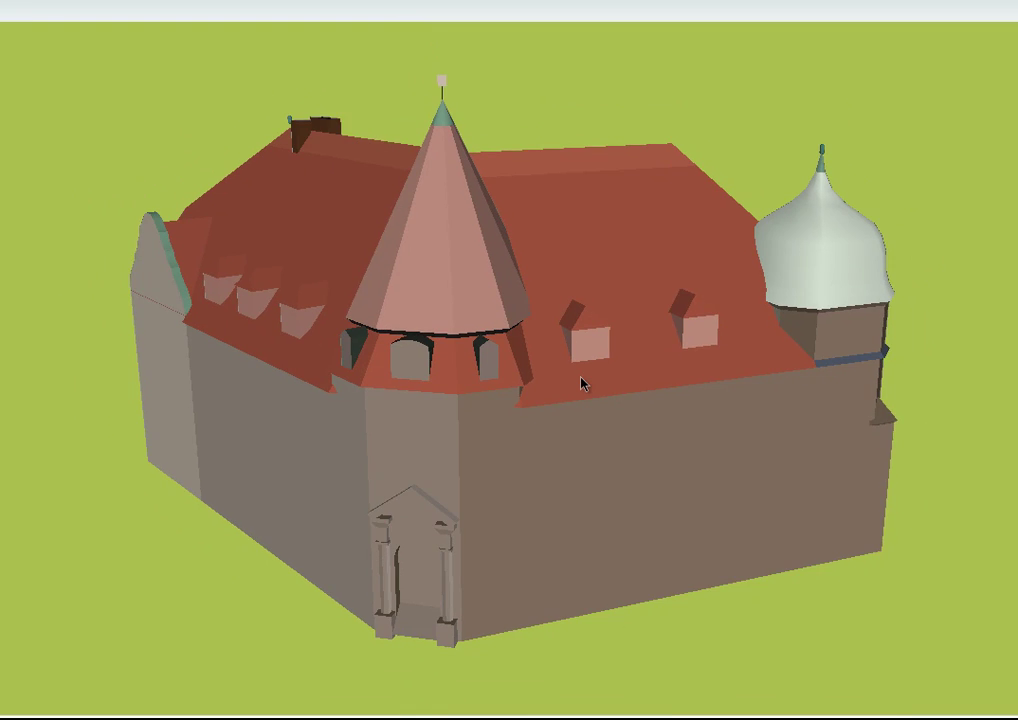
scroll(580, 382, up, 2)
scroll(580, 382, down, 4)
mouse_move(580, 382)
middle_down()
mouse_move(695, 330)
mouse_move(325, 284)
mouse_move(730, 337)
middle_up()
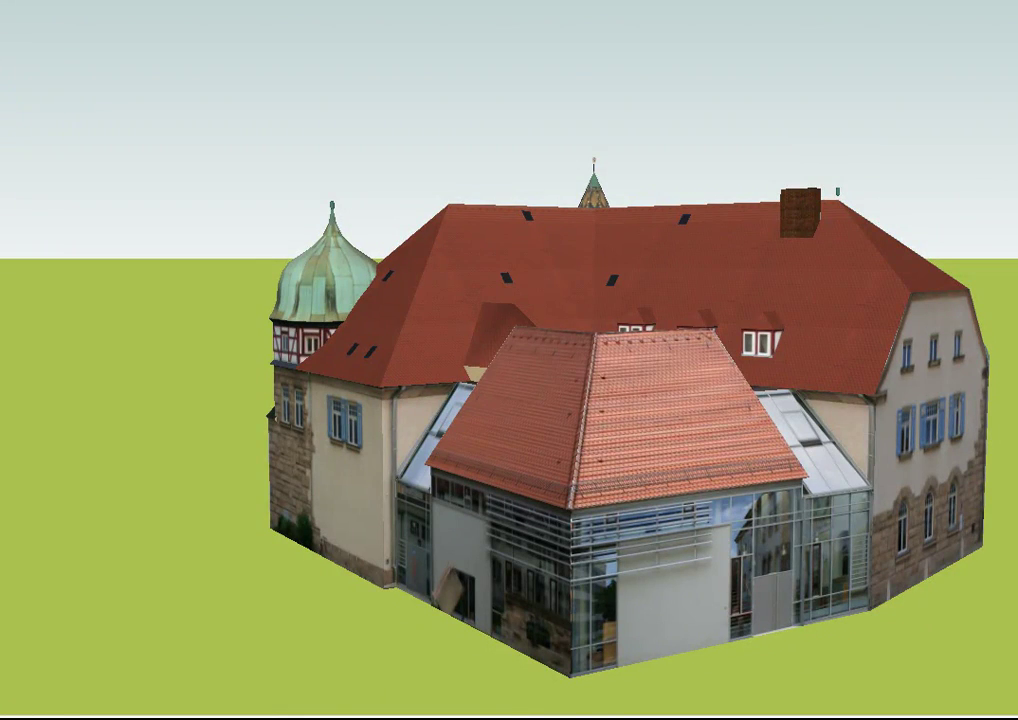
middle_drag(513, 511, 507, 560)
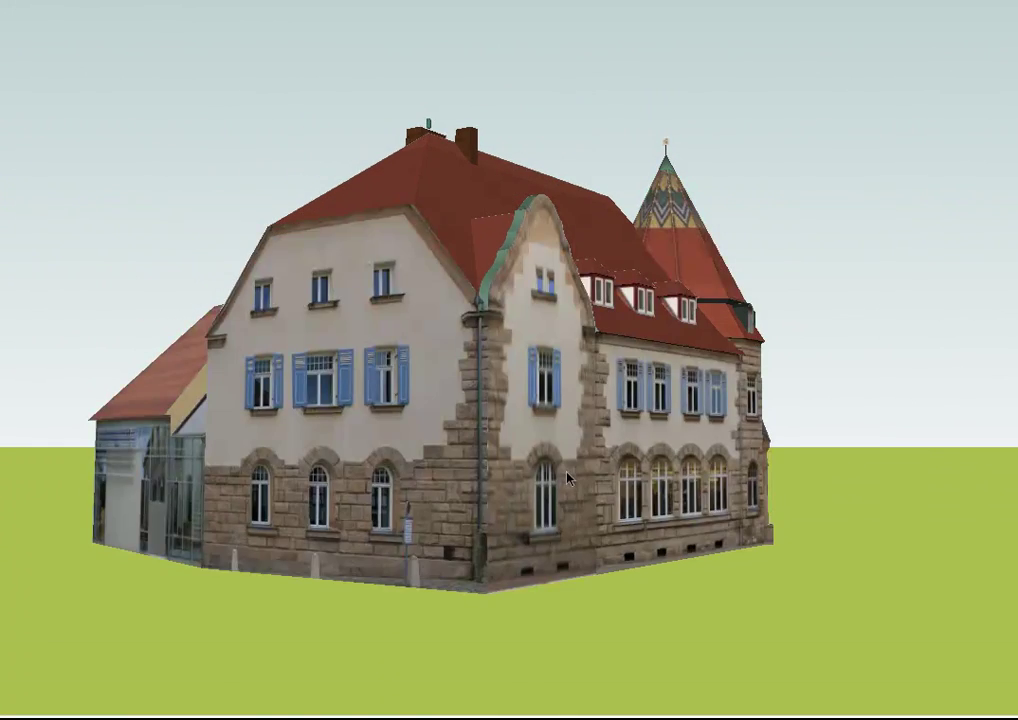